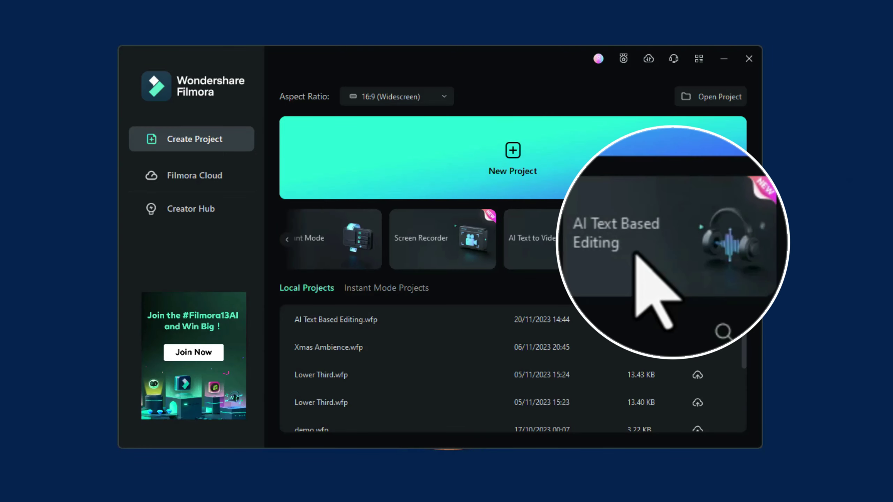
# - Start AI Text Based Editing with the text-based editing method and English (UK) as the transcription language
pyautogui.click(619, 254)
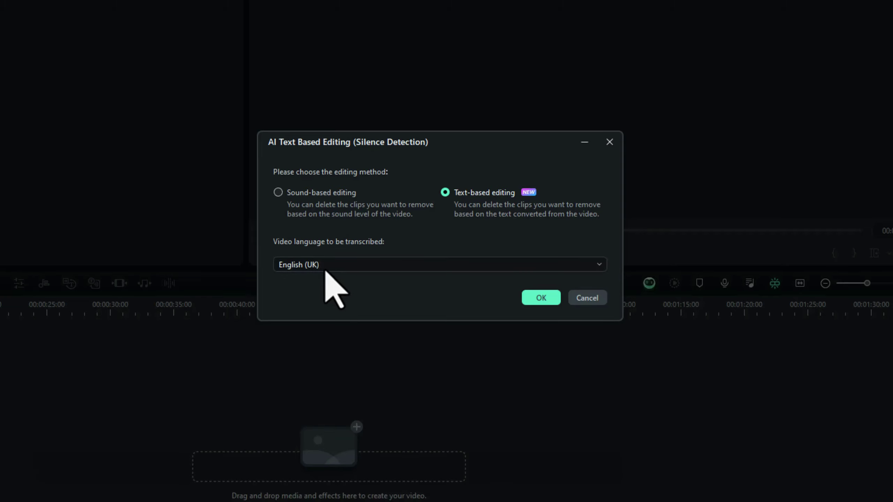
pyautogui.click(544, 301)
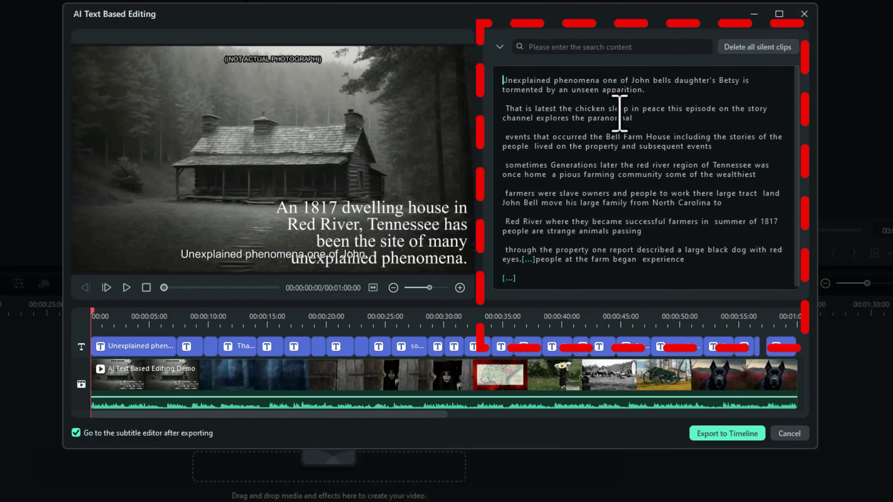
pyautogui.click(642, 119)
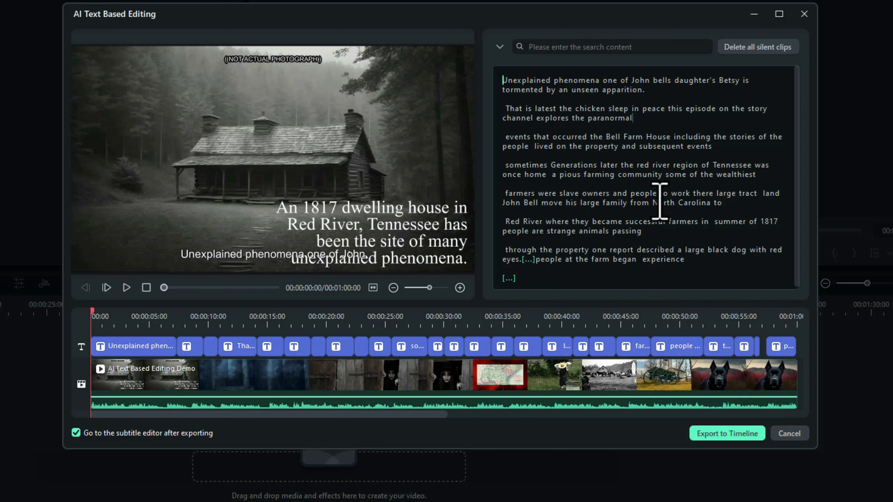
# - Search the transcript for "river", delete the matched word, and undo the deletion
pyautogui.click(577, 44)
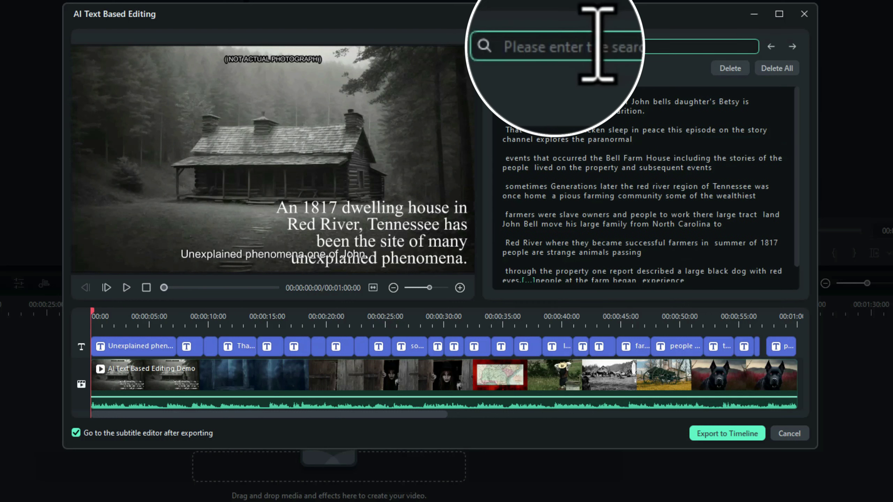
pyautogui.write('river')
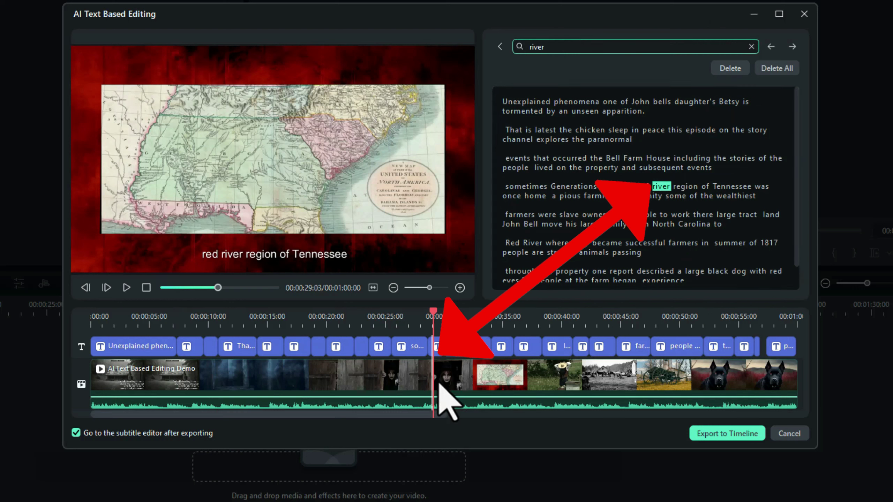
pyautogui.click(729, 69)
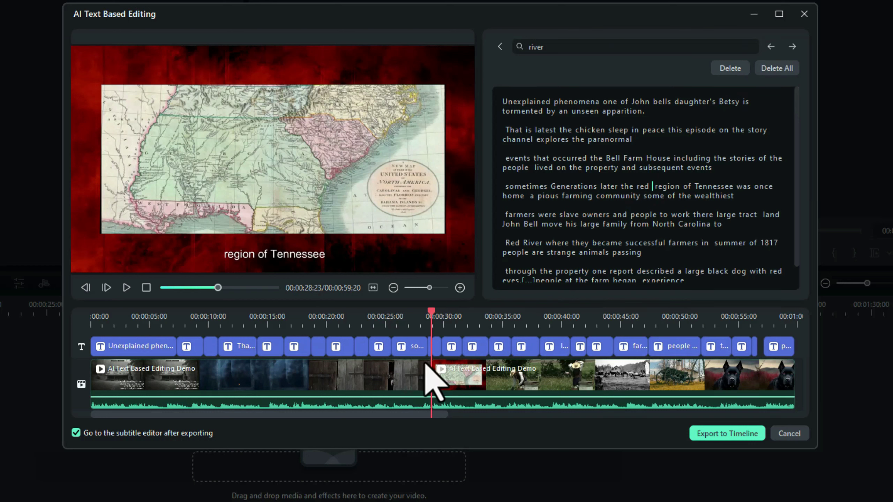
pyautogui.hotkey('ctrl', 'z')
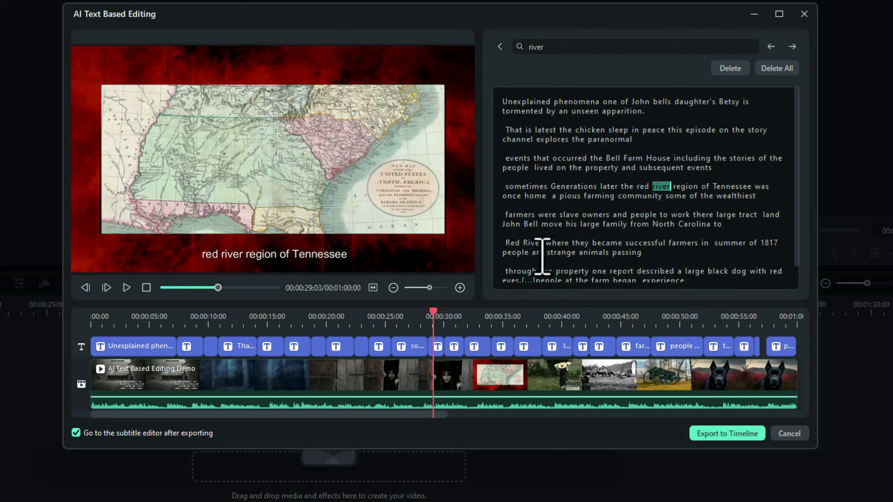
# - Search the transcript for the capitalised word "River"
pyautogui.click(553, 52)
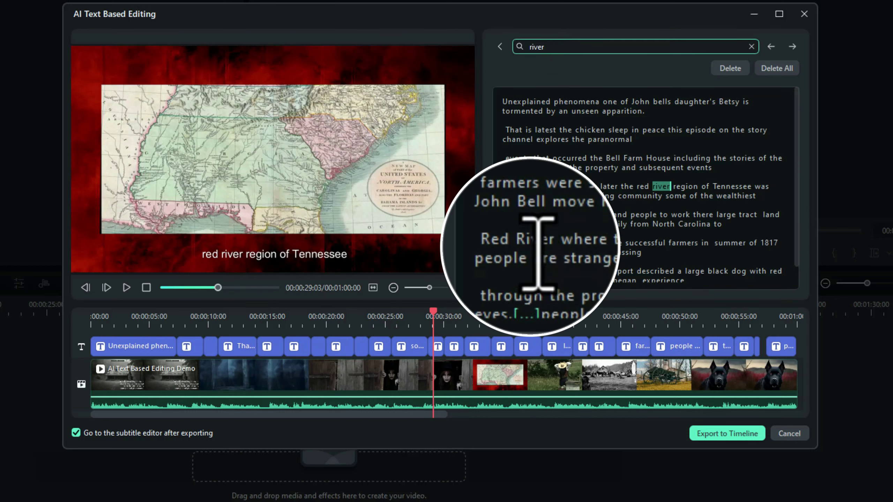
pyautogui.moveTo(559, 46); pyautogui.dragTo(523, 53)
pyautogui.write('Ri')
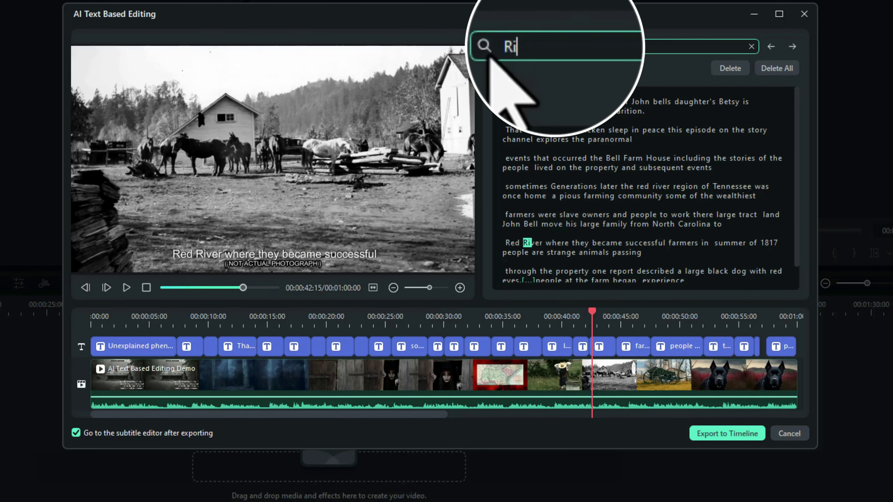
pyautogui.write('ver')
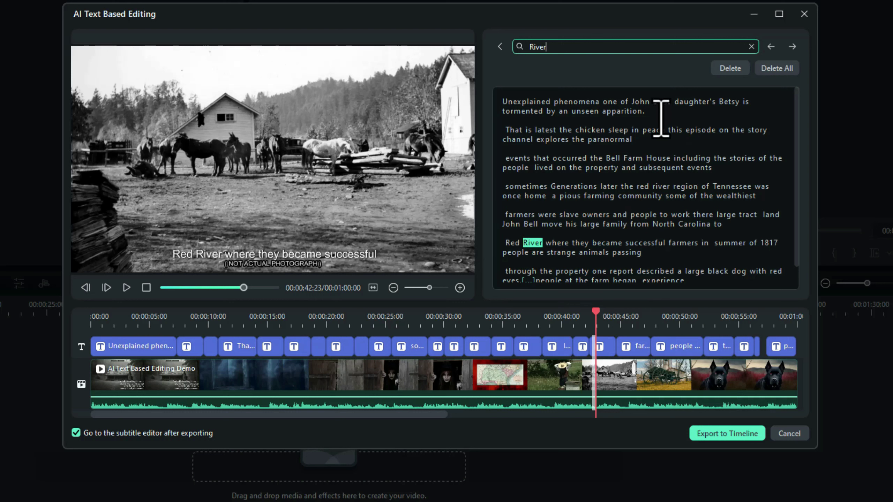
# - Delete the transcript's whole first sentence, from "Unexplained phenomena" to "unseen apparition", and undo the deletion
pyautogui.moveTo(644, 112); pyautogui.dragTo(518, 110)
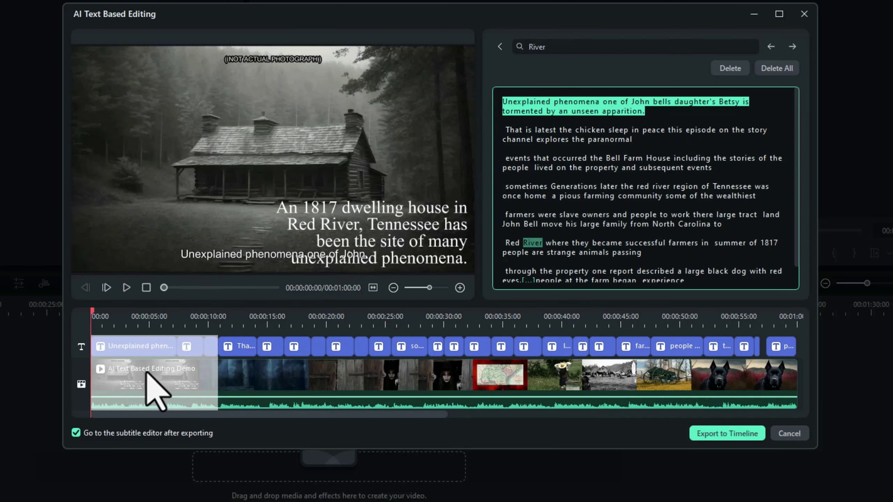
pyautogui.press('Delete')
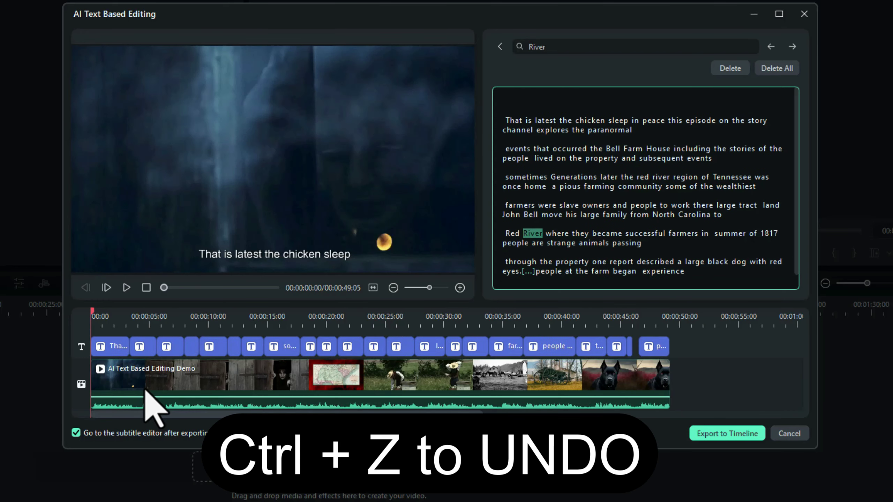
pyautogui.hotkey('ctrl', 'z')
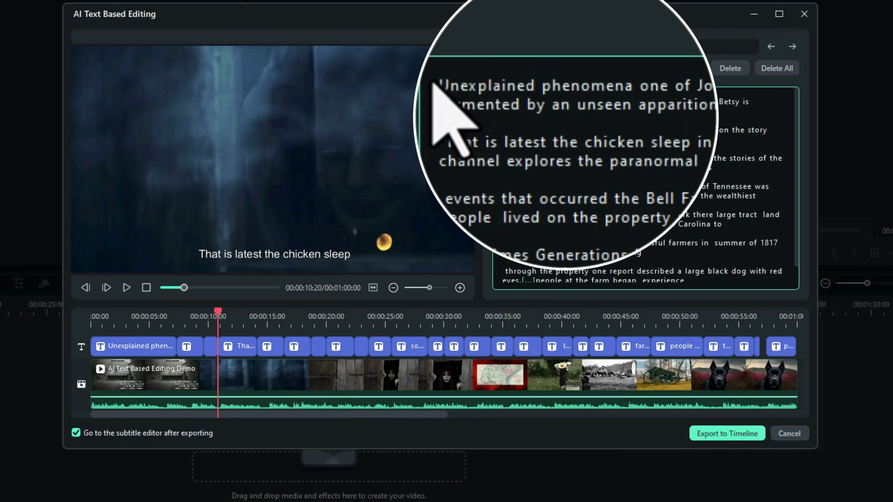
# - Delete the word "phenomena" from the transcript's first sentence
pyautogui.moveTo(438, 85); pyautogui.dragTo(535, 88)
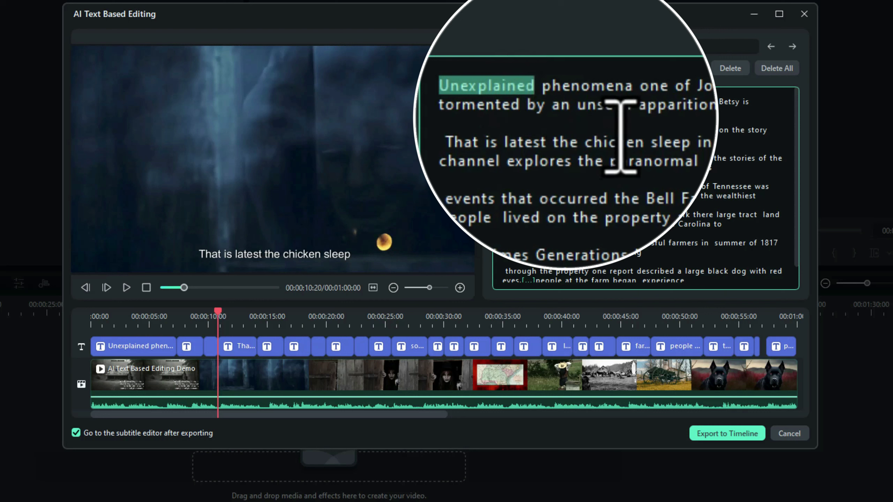
pyautogui.click(620, 134)
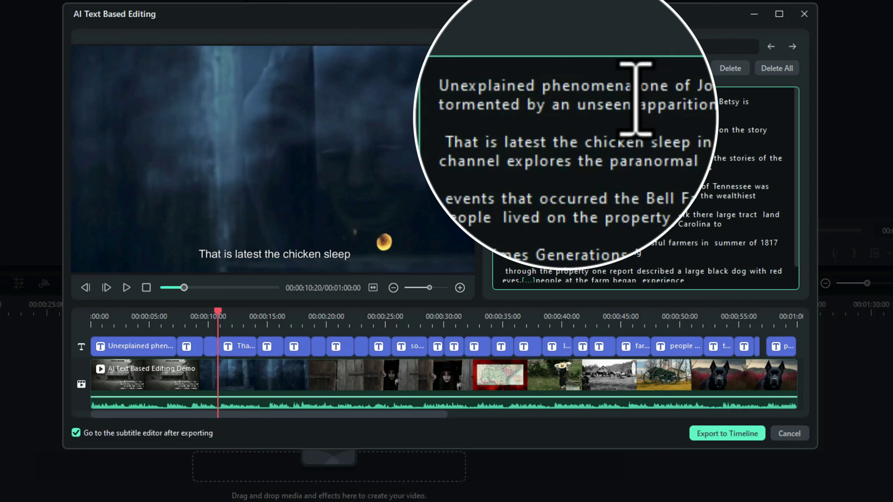
pyautogui.moveTo(633, 85); pyautogui.dragTo(541, 86)
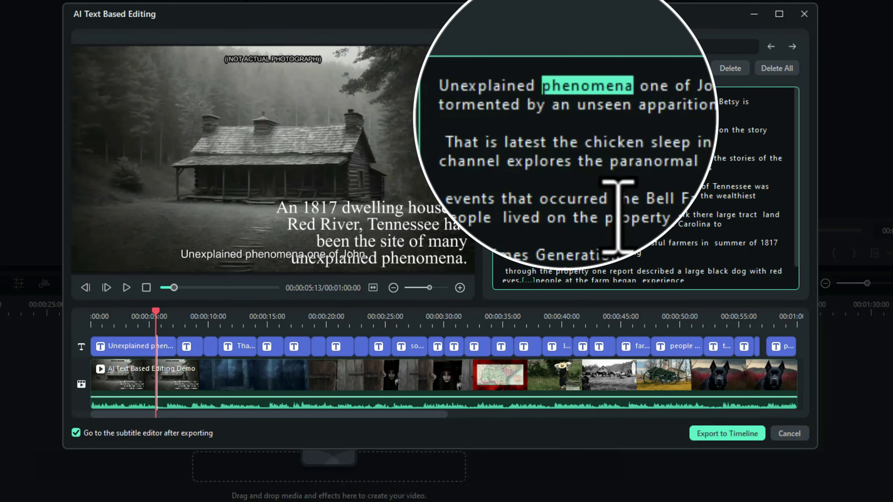
pyautogui.press('Delete')
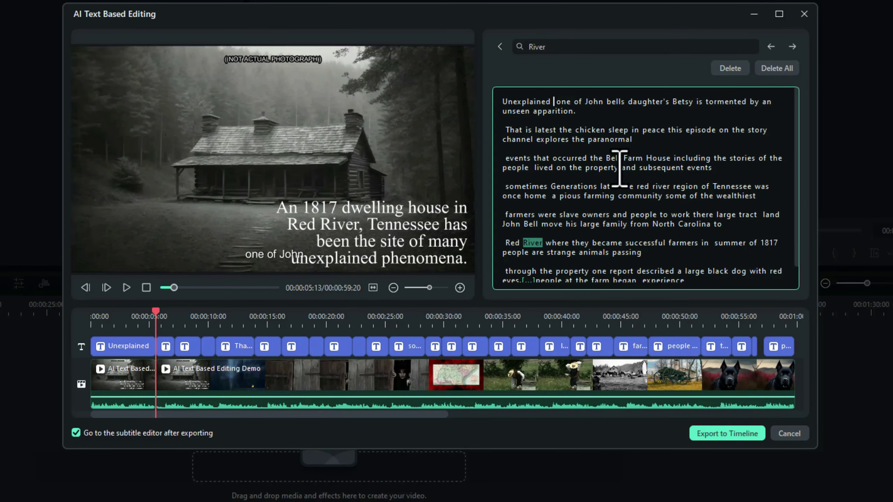
# - Delete "Bell Farm House" and the passage from "later the red river region" to "some of the wealthiest" from the transcript
pyautogui.click(614, 161)
pyautogui.moveTo(614, 161); pyautogui.dragTo(671, 161)
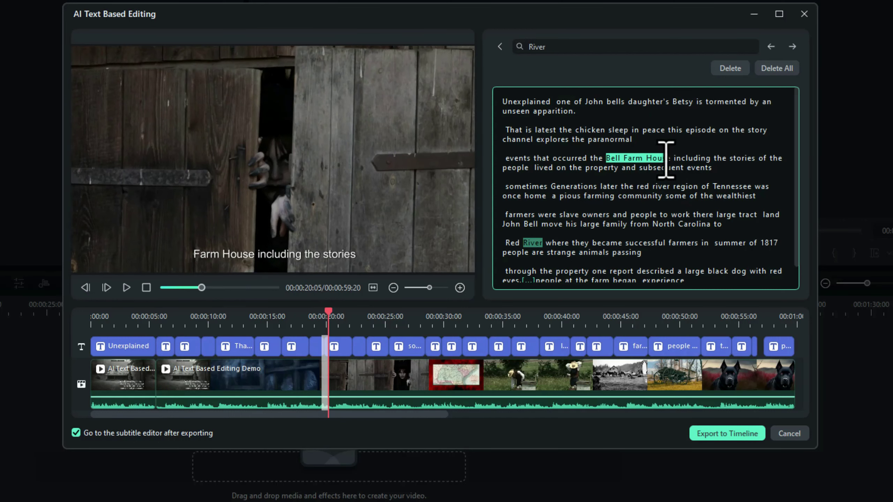
pyautogui.press('Delete')
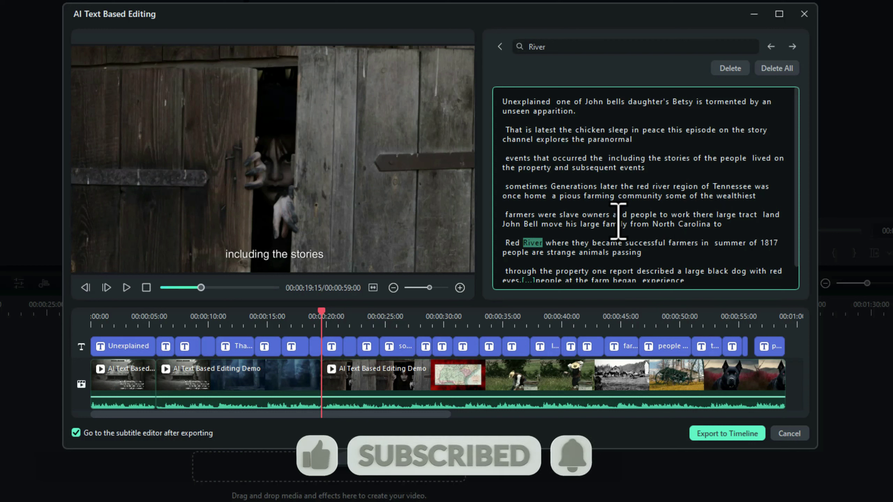
pyautogui.moveTo(755, 195); pyautogui.dragTo(599, 190)
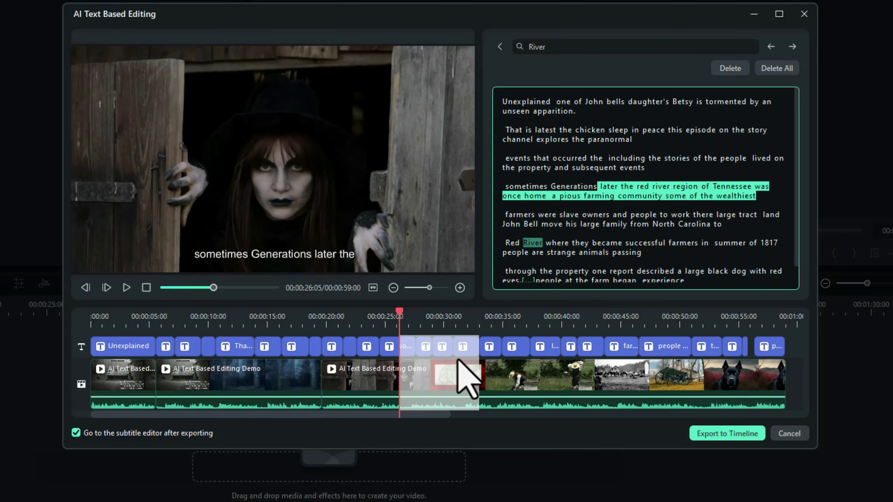
pyautogui.press('Delete')
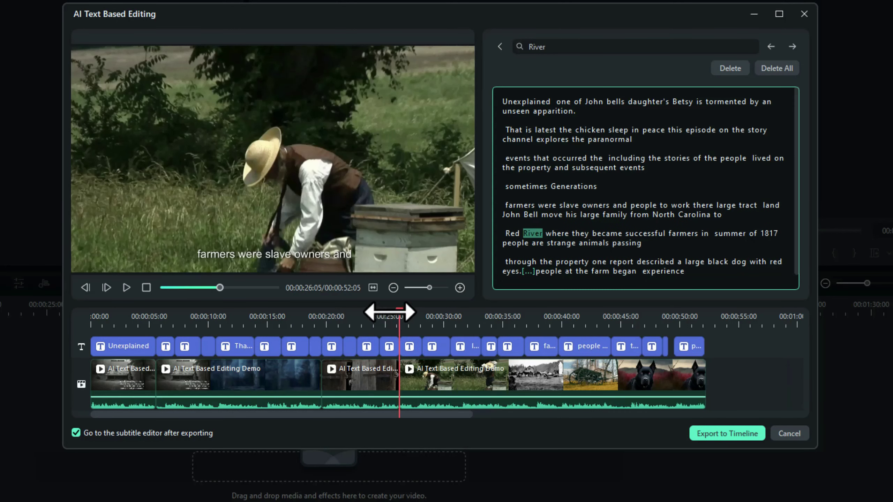
# - Return the playhead to the start and undo the last three transcript deletions
pyautogui.moveTo(405, 319); pyautogui.dragTo(76, 370)
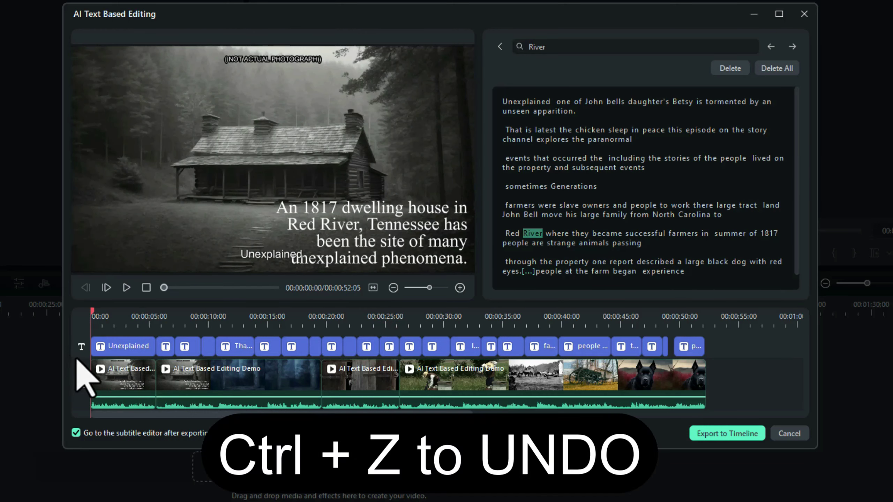
pyautogui.hotkey('ctrl', 'z')
pyautogui.hotkey('ctrl', 'z')
pyautogui.hotkey('ctrl', 'z')
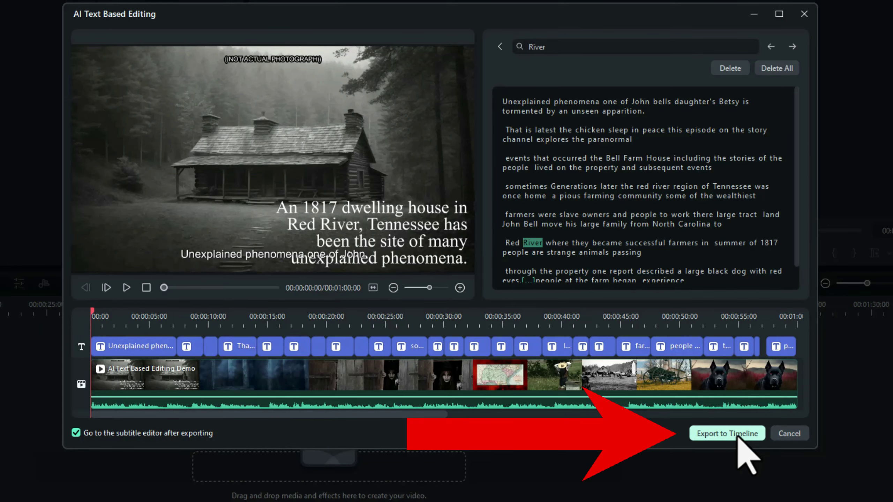
# - Export the transcribed clip to the timeline, check the early subtitles in the subtitle editor, and save the subtitle file
pyautogui.click(727, 433)
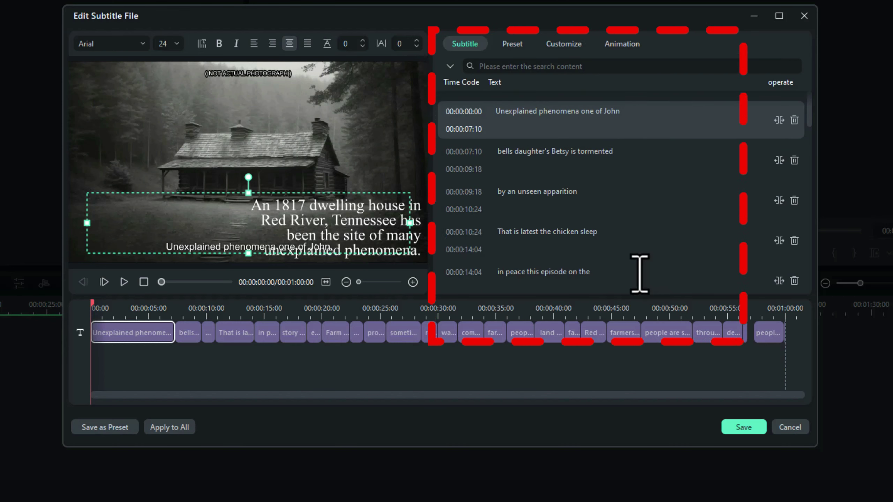
pyautogui.moveTo(473, 183)
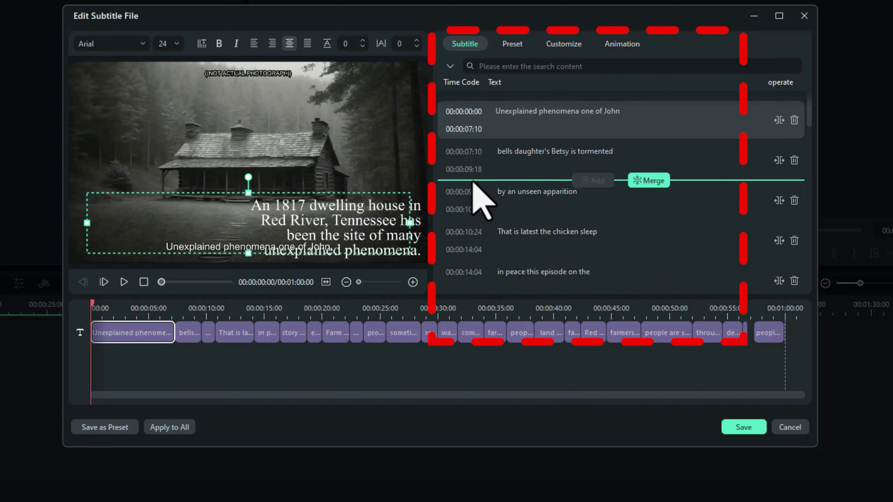
pyautogui.click(191, 334)
pyautogui.click(234, 335)
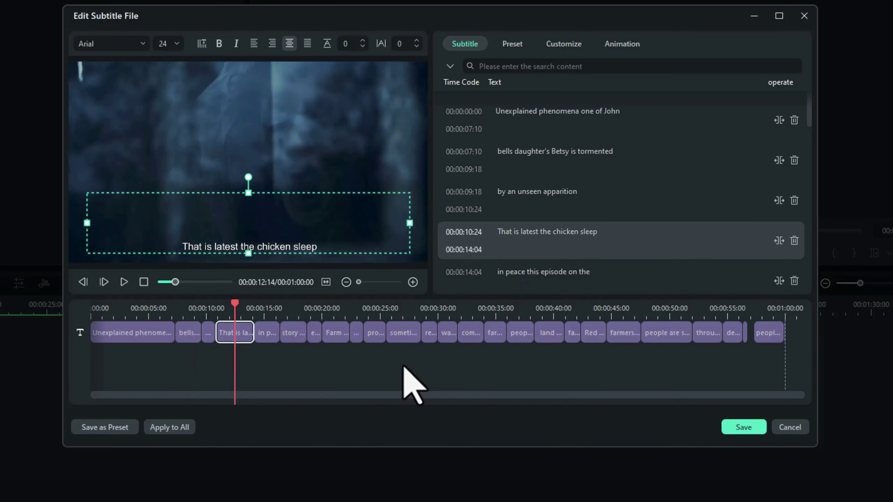
pyautogui.click(743, 428)
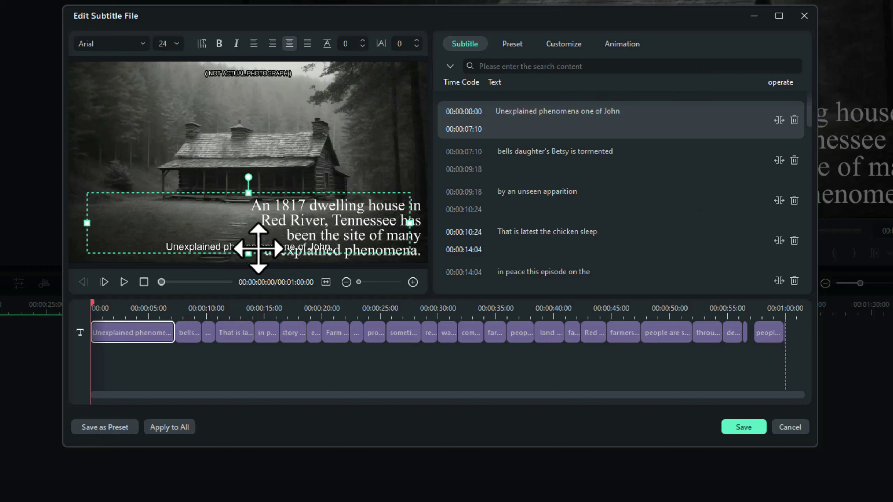
# - Delete the opening subtitle "Unexplained phenomena one of John" from the subtitle file
pyautogui.click(139, 308)
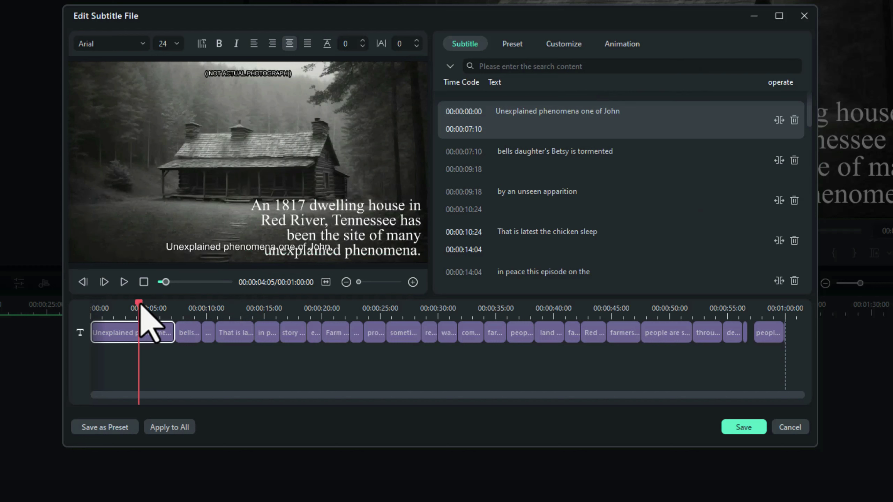
pyautogui.moveTo(138, 304); pyautogui.dragTo(167, 310)
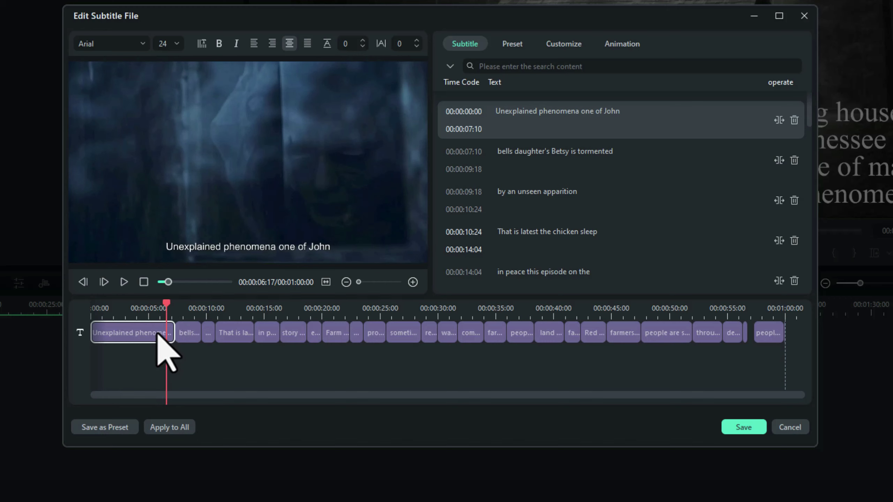
pyautogui.press('Delete')
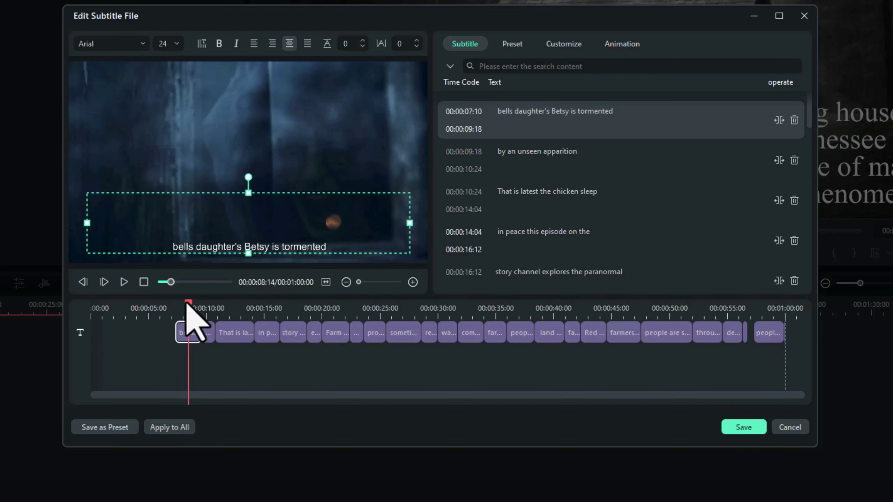
# - Change the subtitle starting at 00:00:07:10 to "One of John Bells daughter's Betsy is tormented" and play it back
pyautogui.moveTo(187, 303); pyautogui.dragTo(160, 308)
pyautogui.click(124, 281)
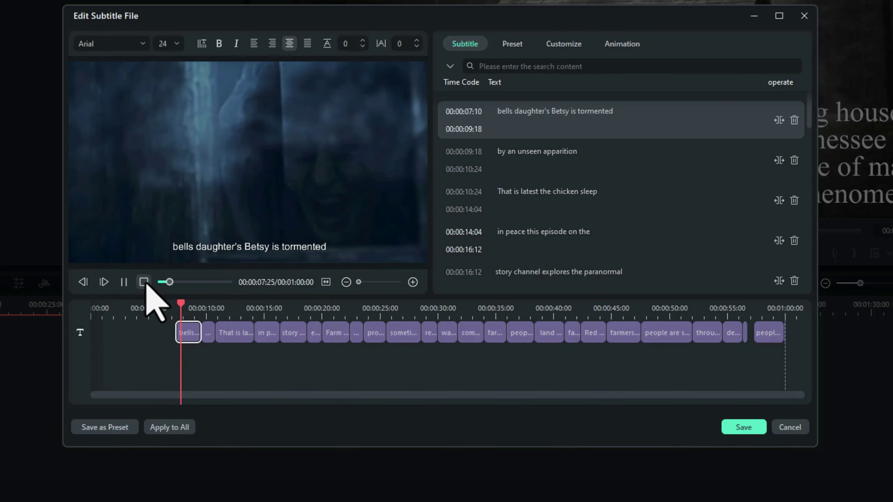
pyautogui.click(143, 283)
pyautogui.click(174, 308)
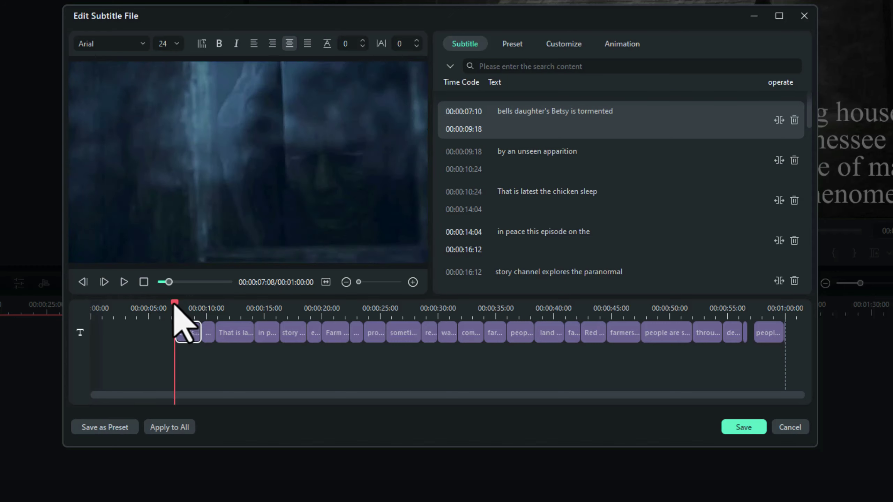
pyautogui.click(173, 308)
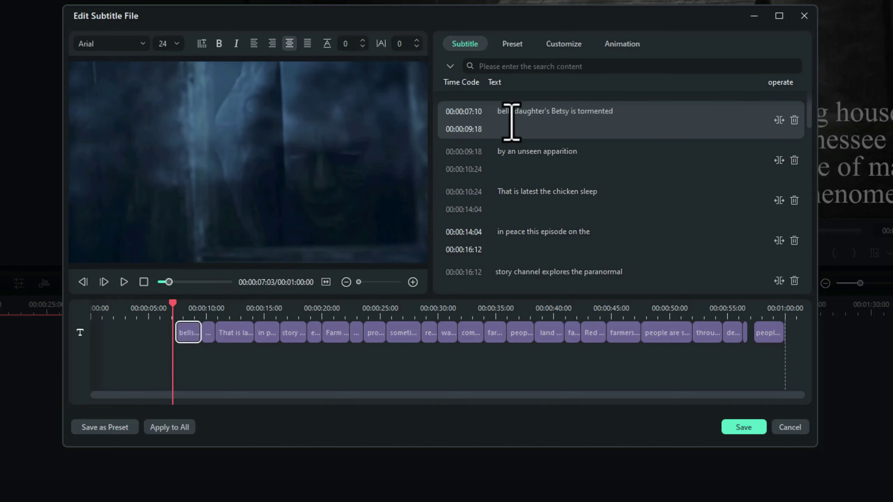
pyautogui.click(511, 122)
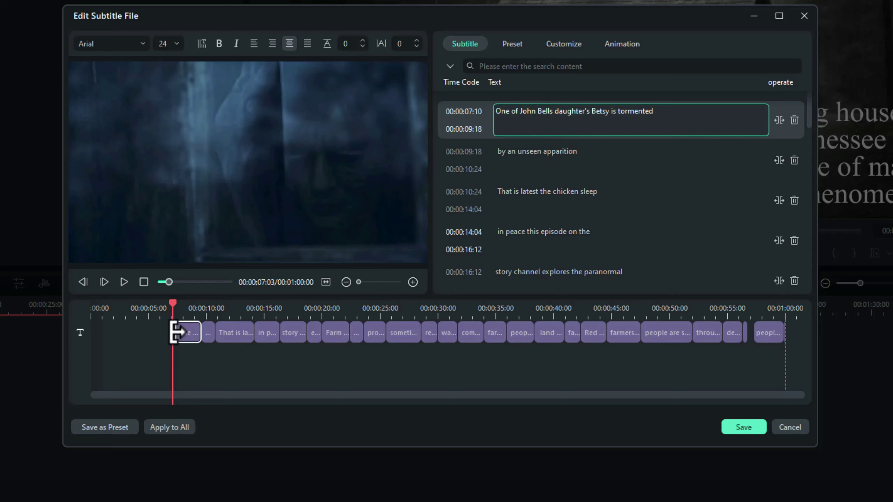
pyautogui.click(153, 309)
pyautogui.click(123, 283)
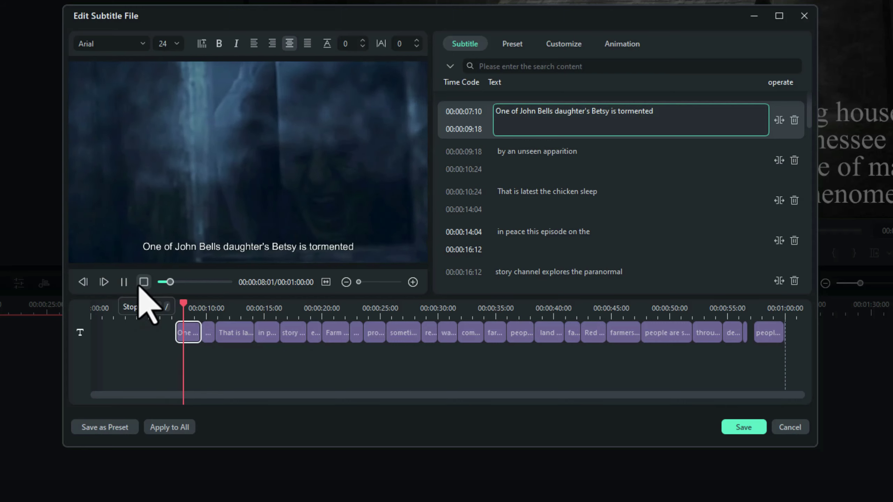
# - Extend the start of the subtitle "One of John Bells daughter's Betsy is tormented" back to 00:00:07:01 and play it back
pyautogui.click(143, 283)
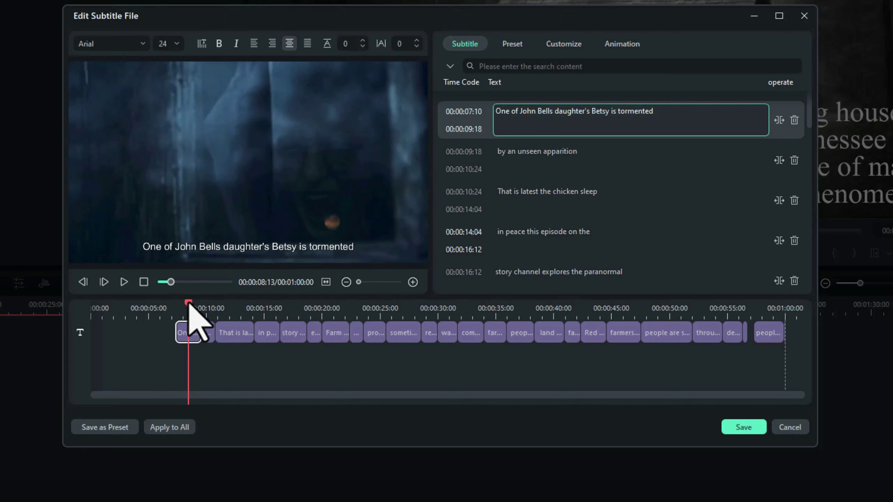
pyautogui.moveTo(189, 304); pyautogui.dragTo(166, 310)
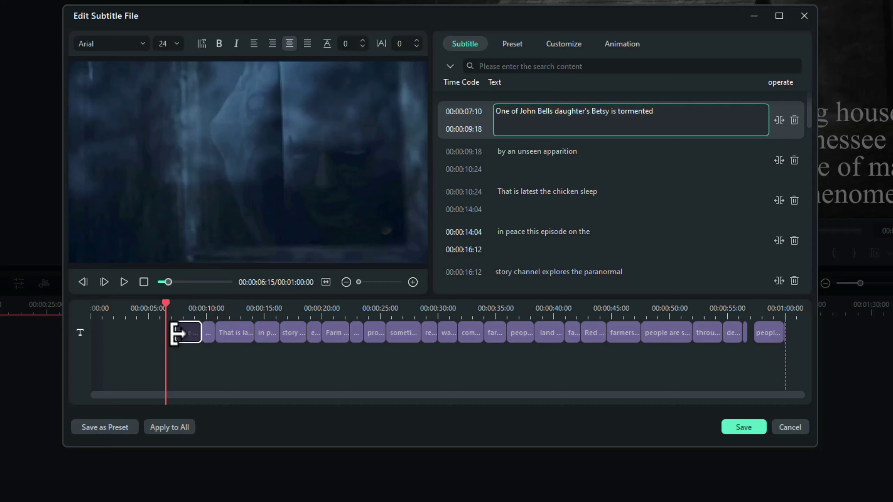
pyautogui.moveTo(175, 332); pyautogui.dragTo(142, 300)
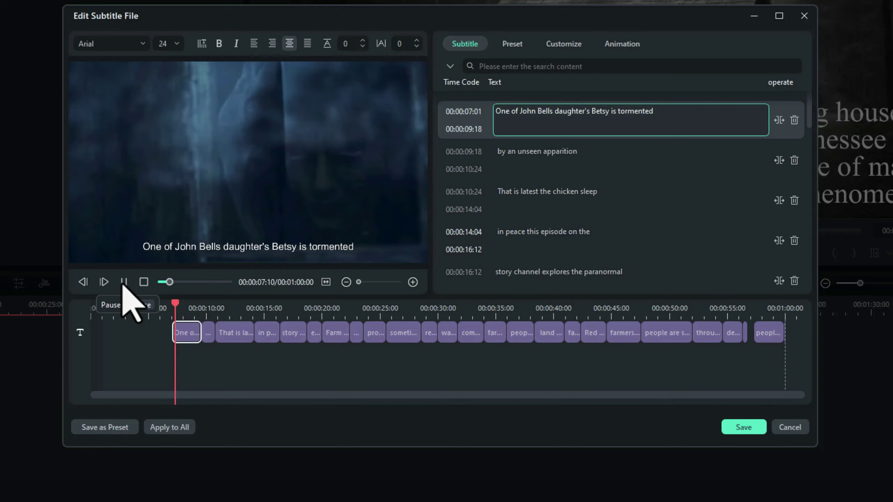
pyautogui.click(144, 282)
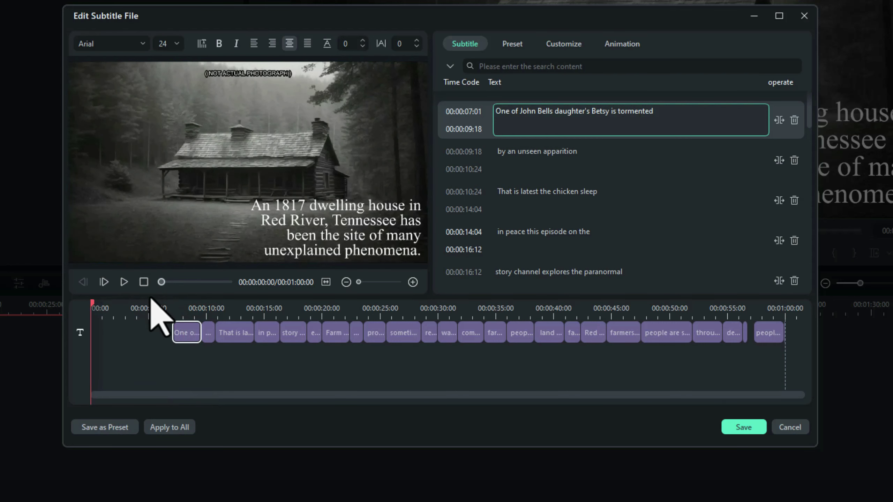
# - Listen to the subtitle starting at 00:00:10:24, change its text to "And is later sent to a neighbours house", and preview it
pyautogui.click(159, 306)
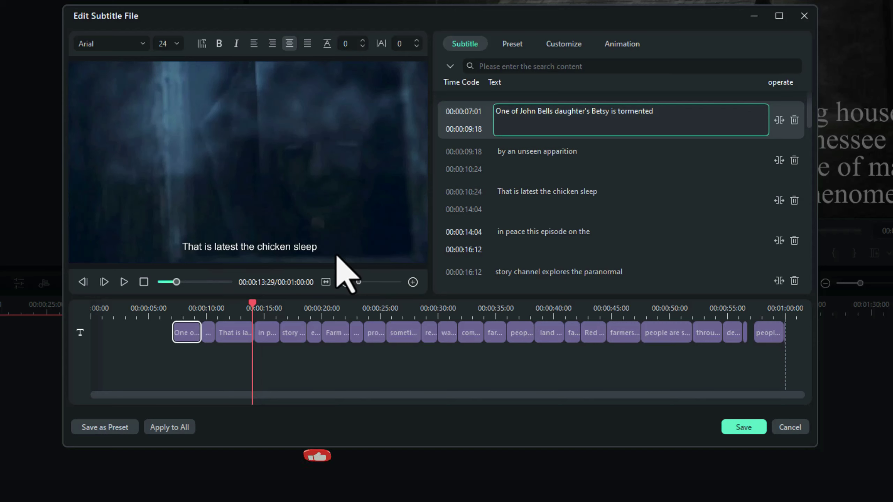
pyautogui.click(238, 334)
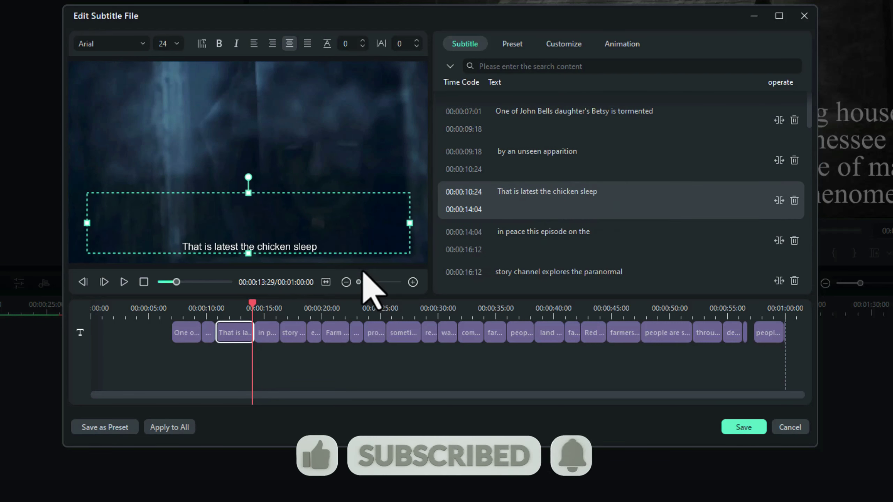
pyautogui.click(216, 311)
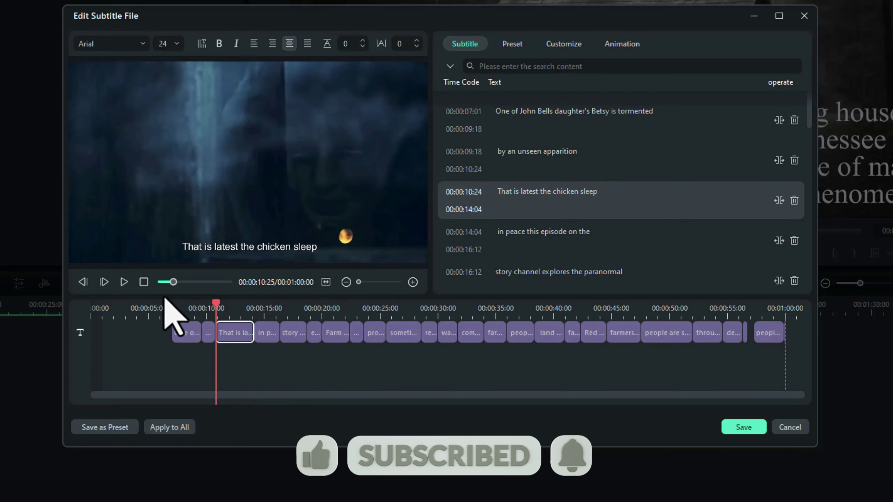
pyautogui.click(124, 282)
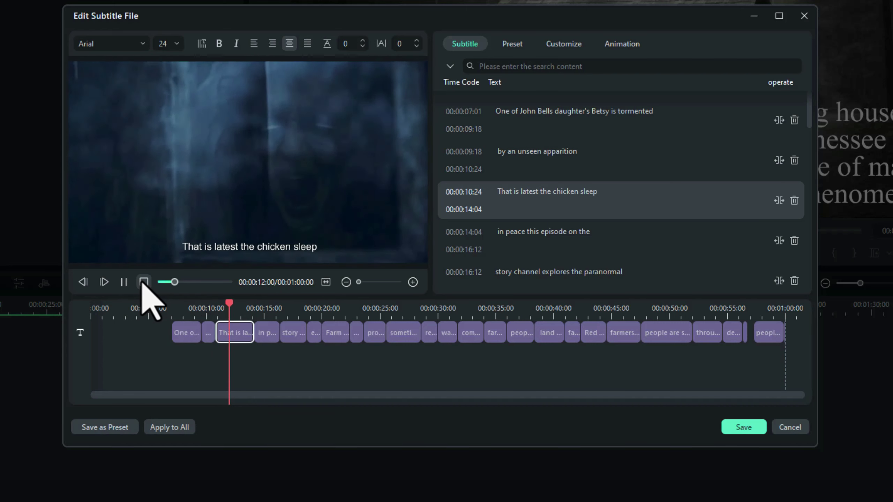
pyautogui.click(143, 282)
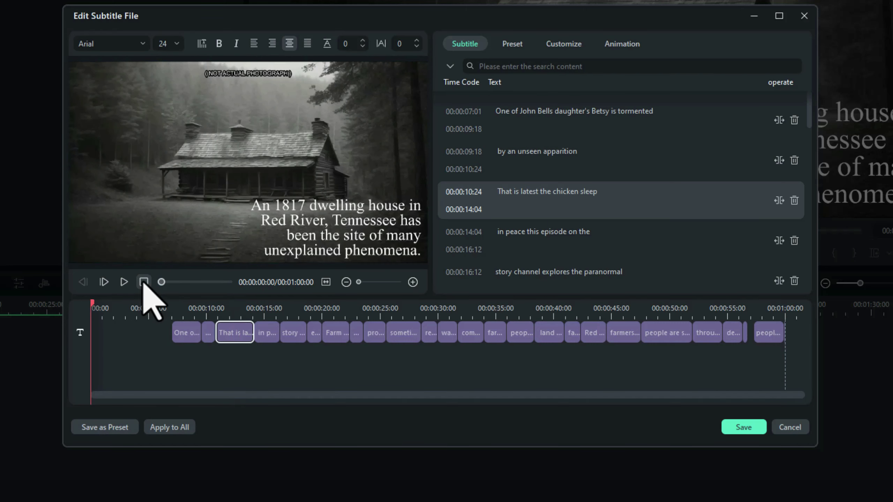
pyautogui.click(602, 201)
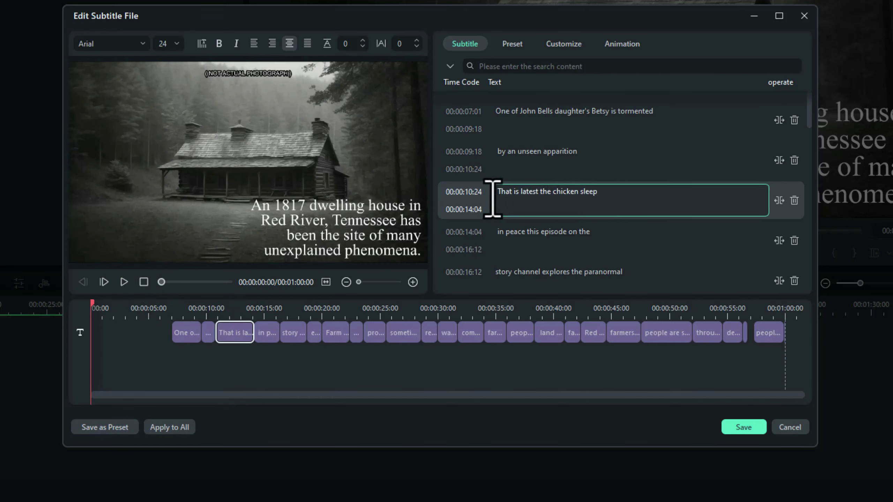
pyautogui.hotkey('ctrl', 'a')
pyautogui.press('BackSpace')
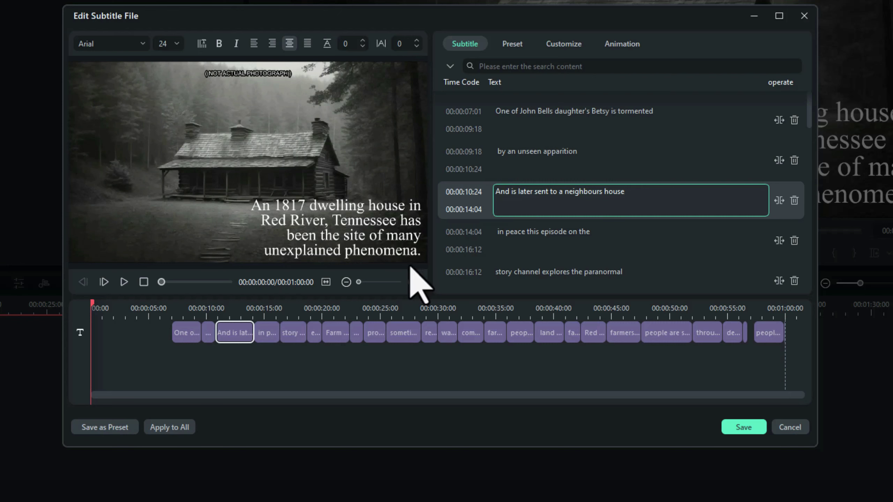
pyautogui.click(210, 310)
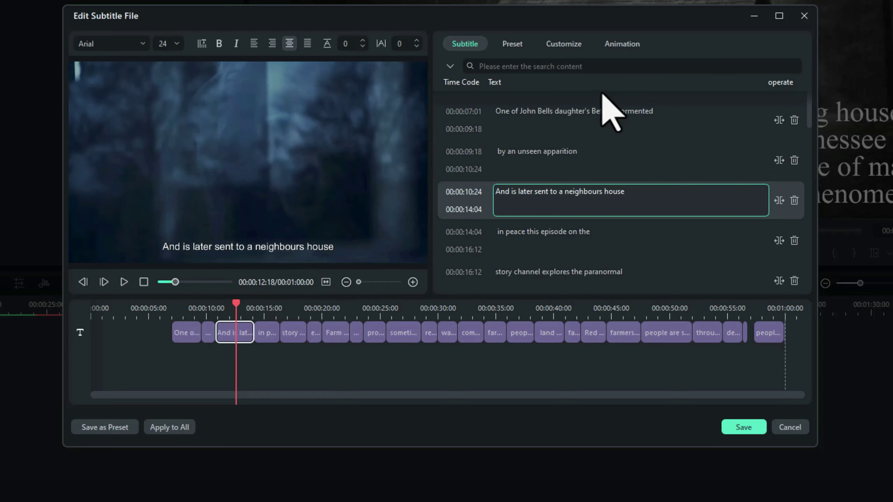
# - Apply the yellow Basic preset to the subtitle "And is later sent to a neighbours house" and set its font size to 32
pyautogui.click(514, 43)
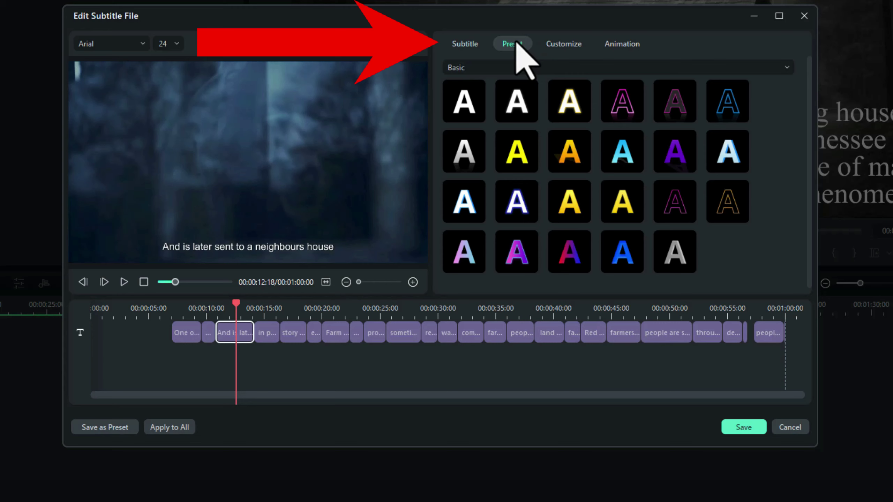
pyautogui.click(519, 163)
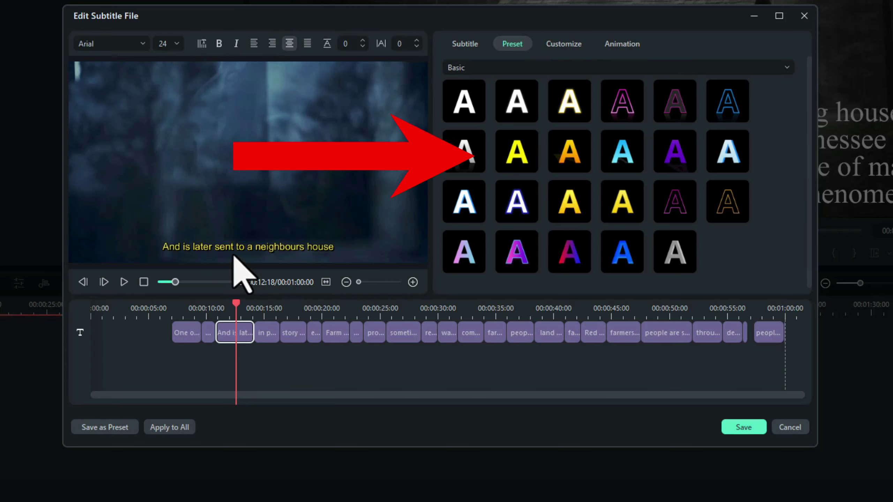
pyautogui.click(176, 46)
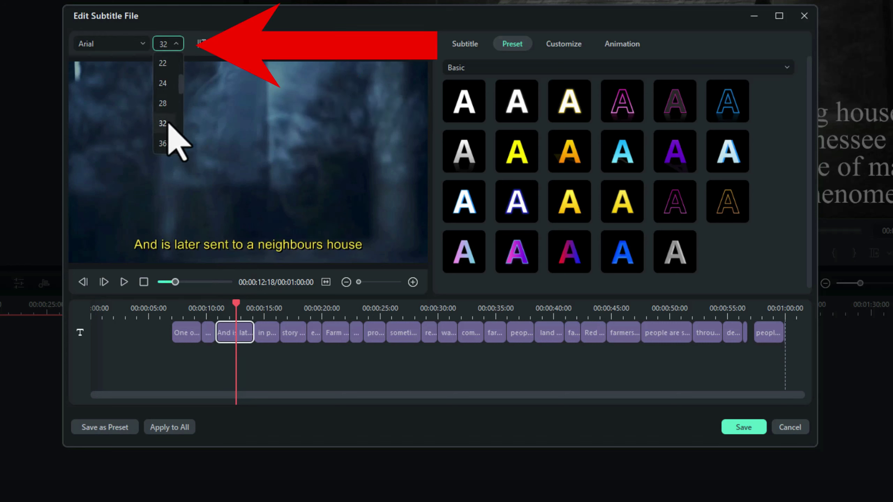
pyautogui.click(169, 124)
# - Set the subtitle's font to Antonio SemiBold and open the font size choices
pyautogui.click(140, 44)
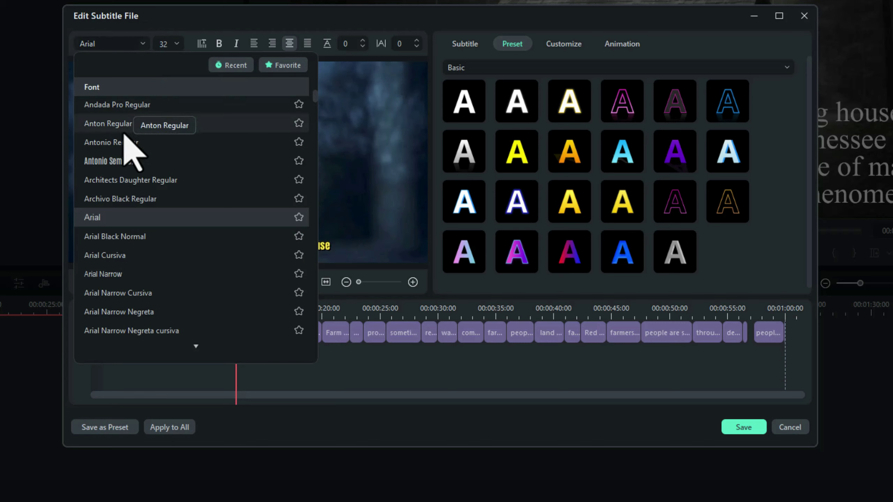
pyautogui.click(116, 161)
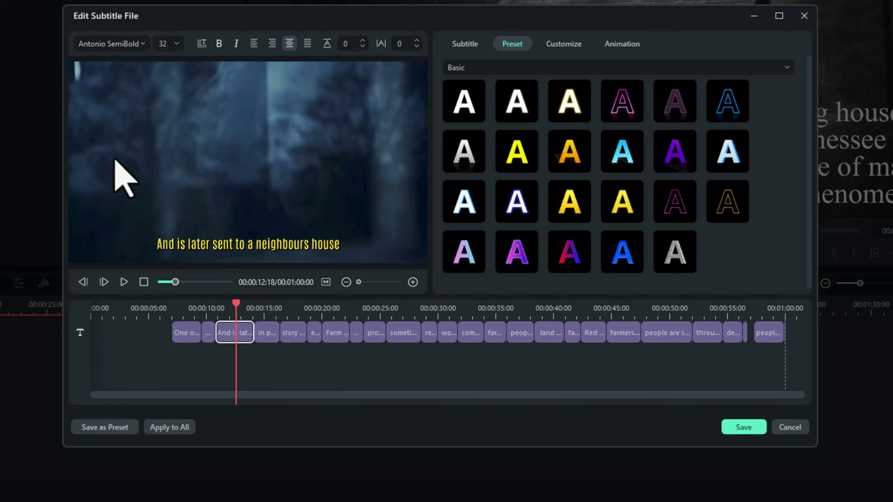
pyautogui.click(172, 44)
pyautogui.click(177, 44)
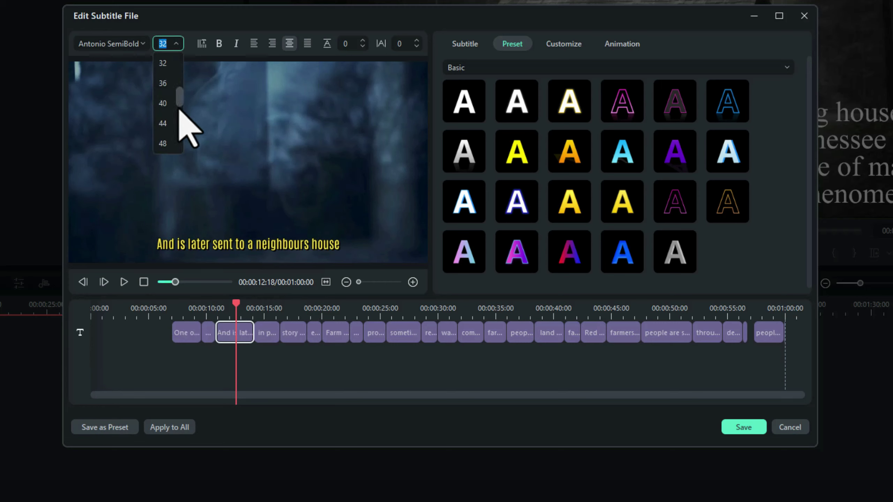
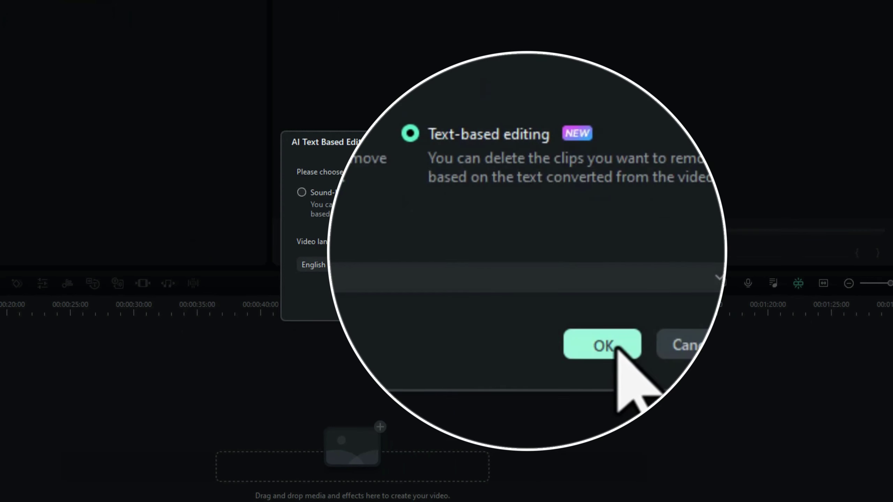
# - Transcribe the clip with text-based editing, try deleting all silent clips, and undo that deletion
pyautogui.click(577, 299)
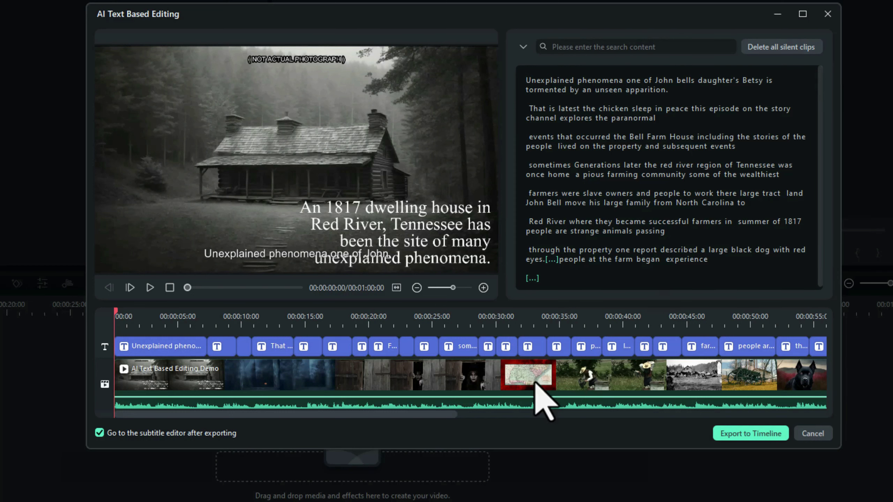
pyautogui.click(795, 48)
pyautogui.hotkey('ctrl', 'z')
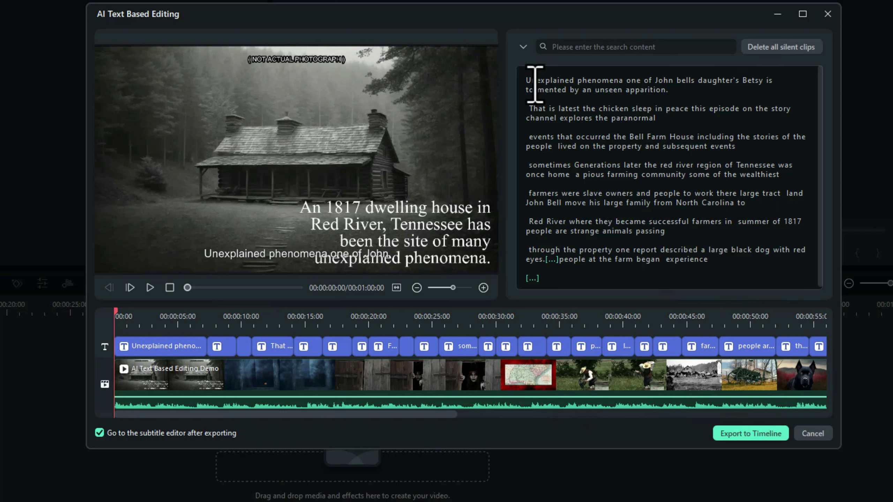
# - Examine the transcript search's deletion options, select the end of "paranormal" in the transcript, and close AI Text Based Editing without exporting
pyautogui.click(523, 47)
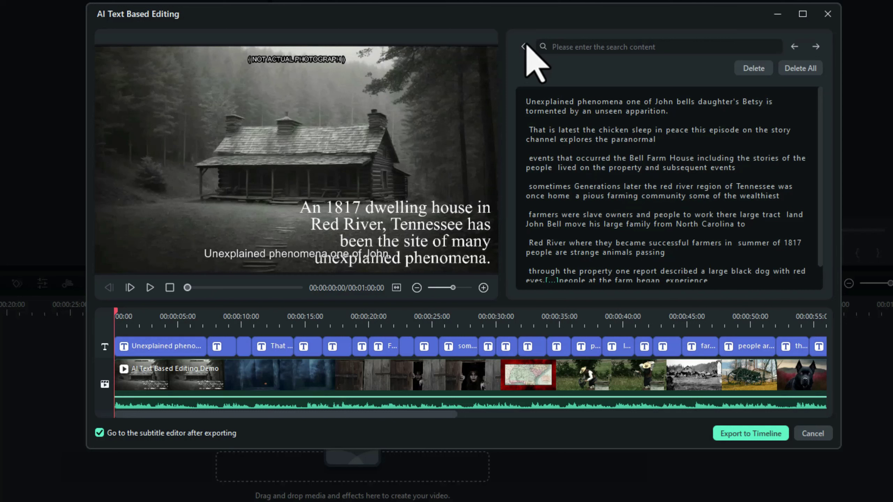
pyautogui.click(651, 143)
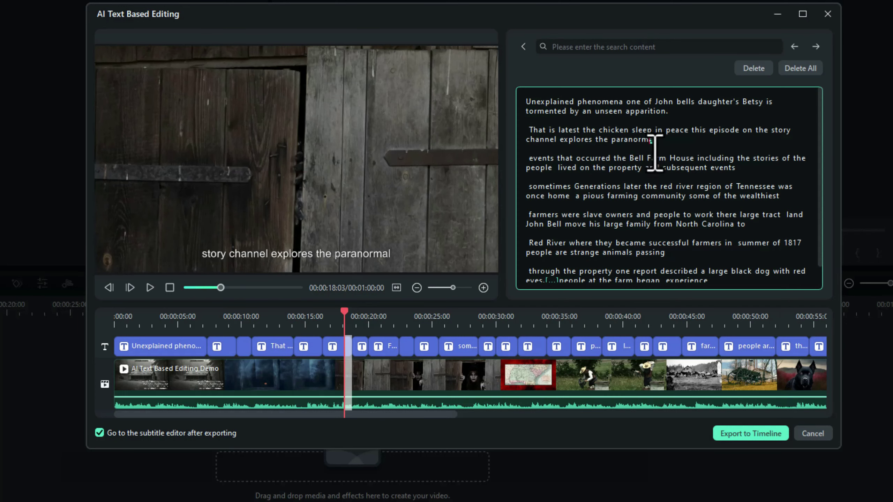
pyautogui.click(523, 47)
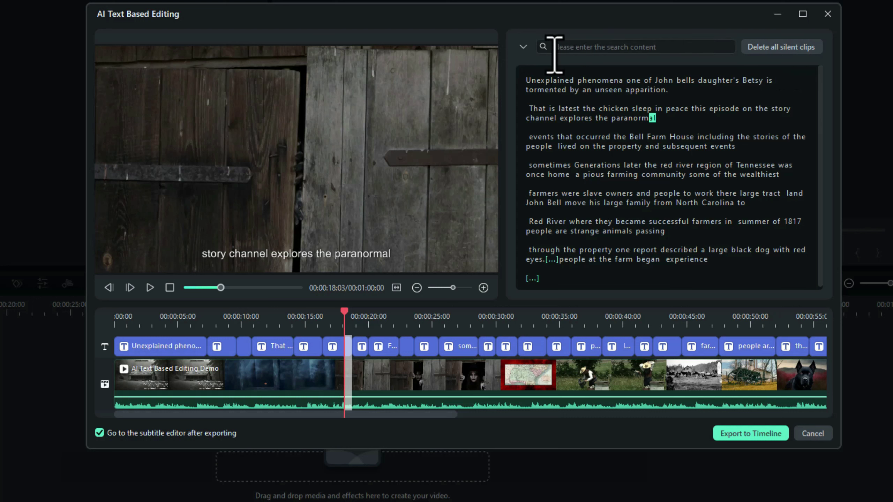
pyautogui.click(523, 47)
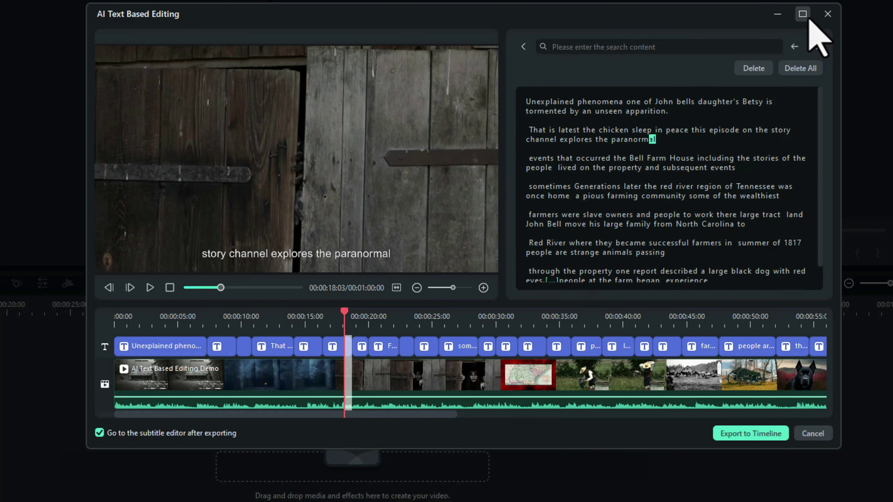
pyautogui.click(828, 13)
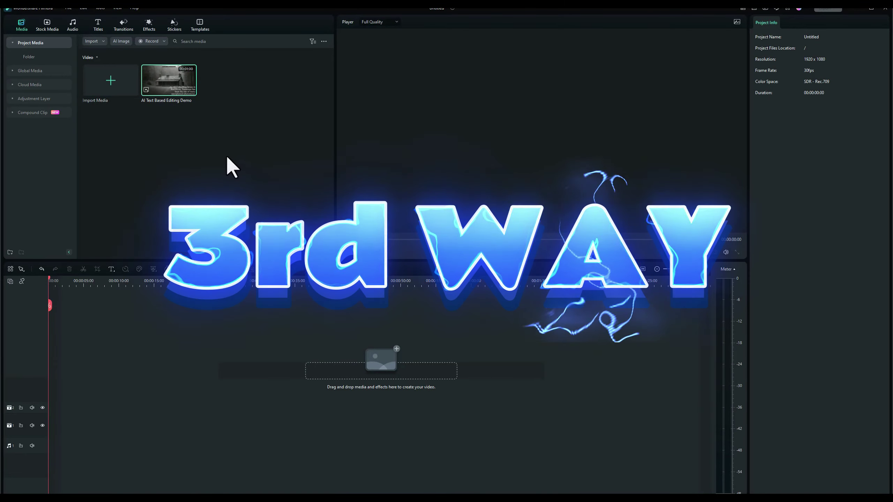
# - Place AI Text Based Editing Demo at the timeline's start and run AI Text Based Editing on it, using text-based editing in English (UK)
pyautogui.moveTo(178, 84); pyautogui.dragTo(35, 435)
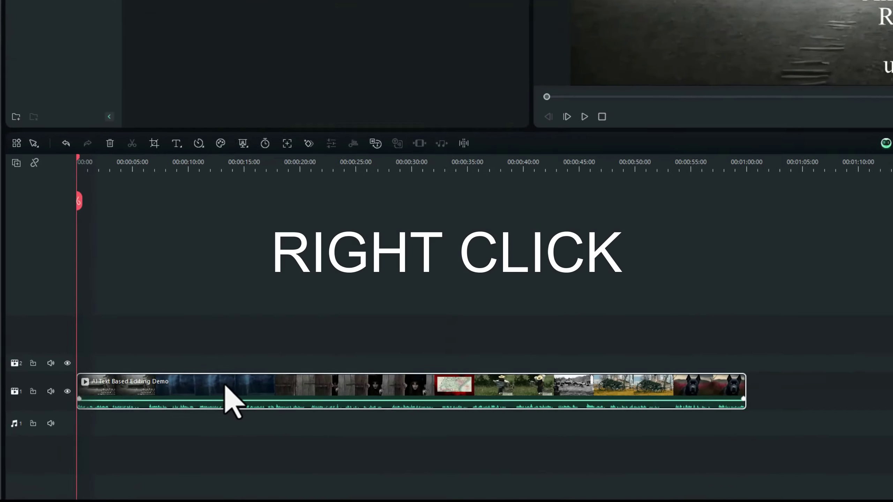
pyautogui.rightClick(225, 385)
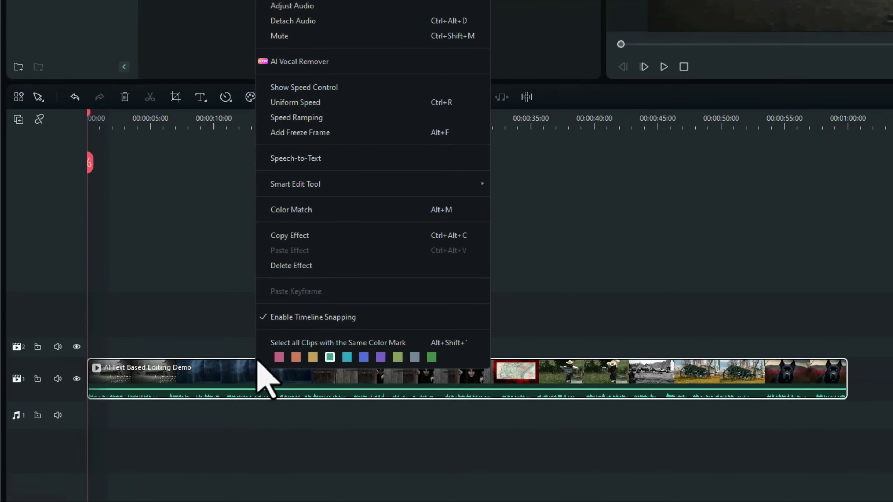
pyautogui.moveTo(374, 189)
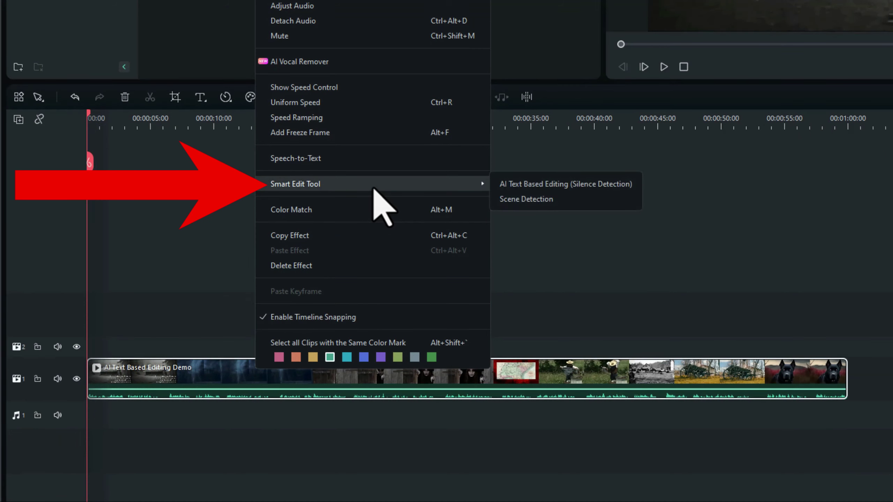
pyautogui.click(555, 184)
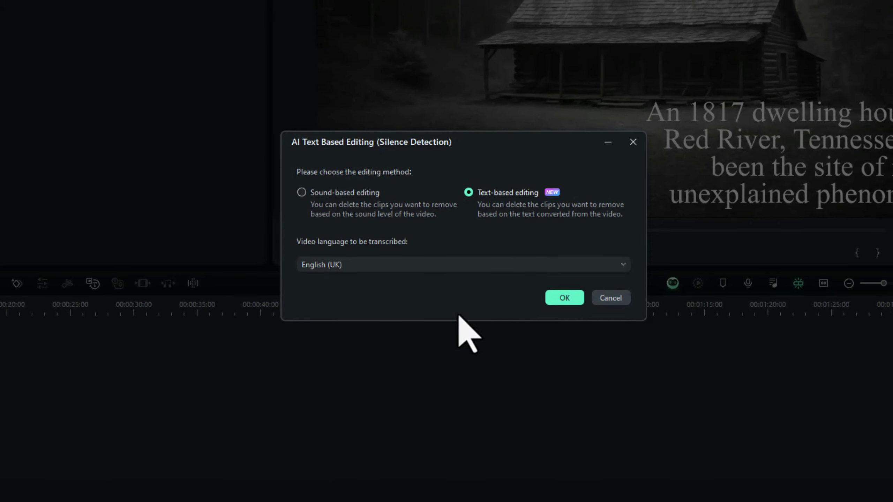
pyautogui.click(565, 298)
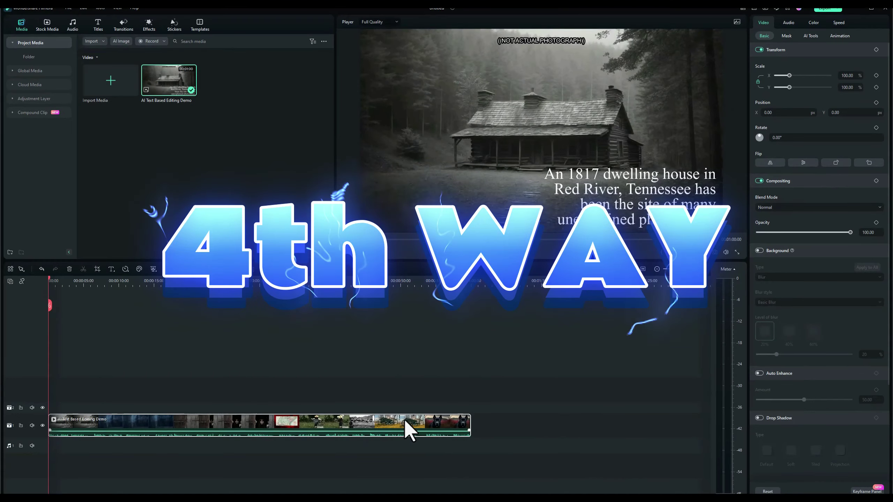
# - Position the demo clip at the timeline's start and transcribe it with AI Text Based Editing (Silence Detection), using text-based editing in English (UK)
pyautogui.moveTo(405, 428); pyautogui.dragTo(41, 430)
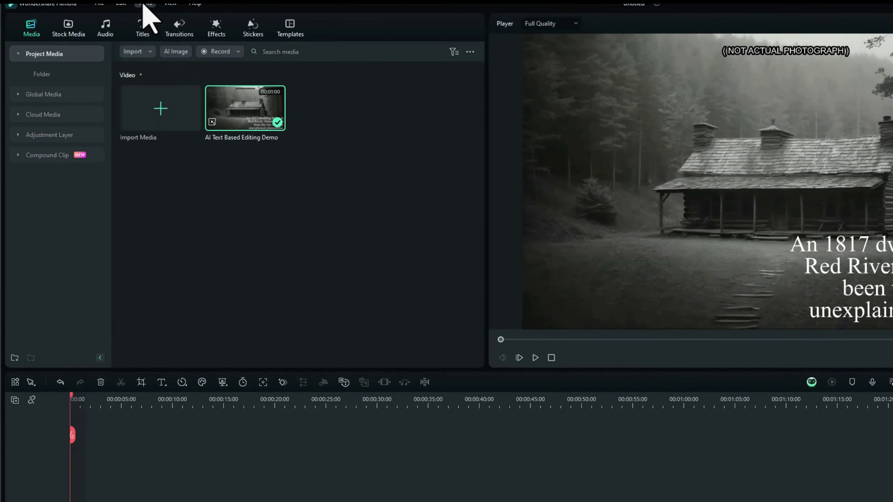
pyautogui.click(100, 8)
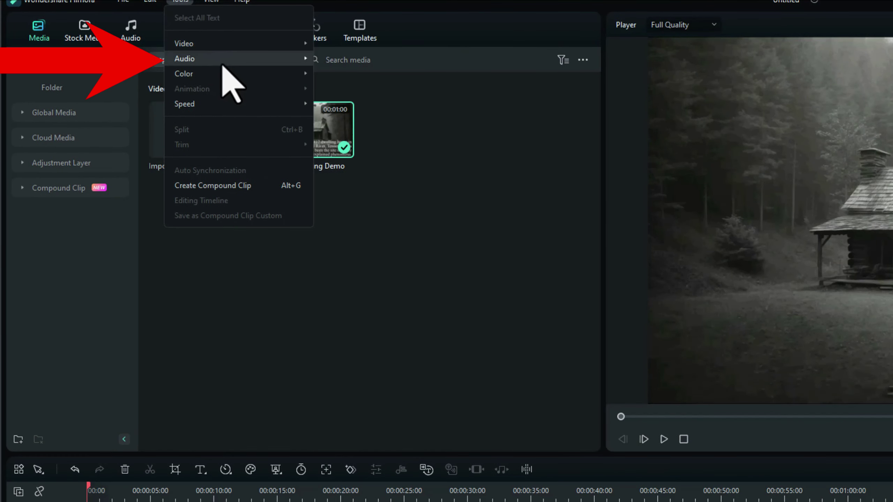
pyautogui.moveTo(272, 59)
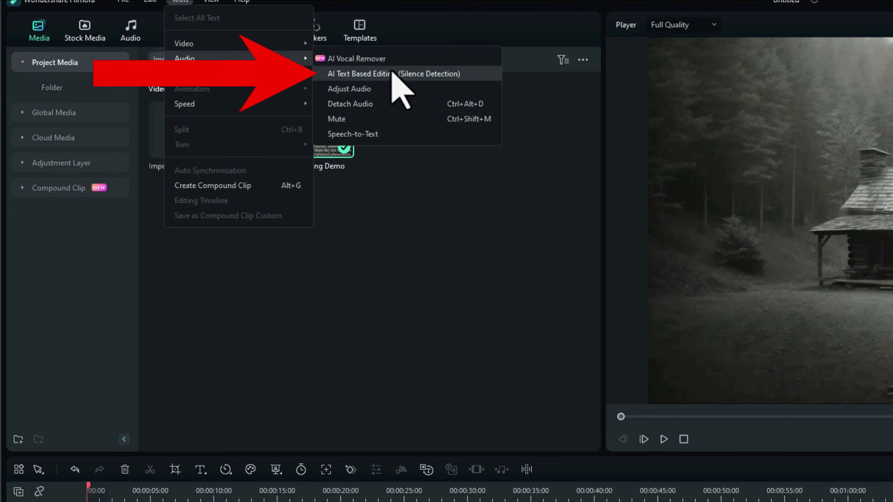
pyautogui.click(436, 73)
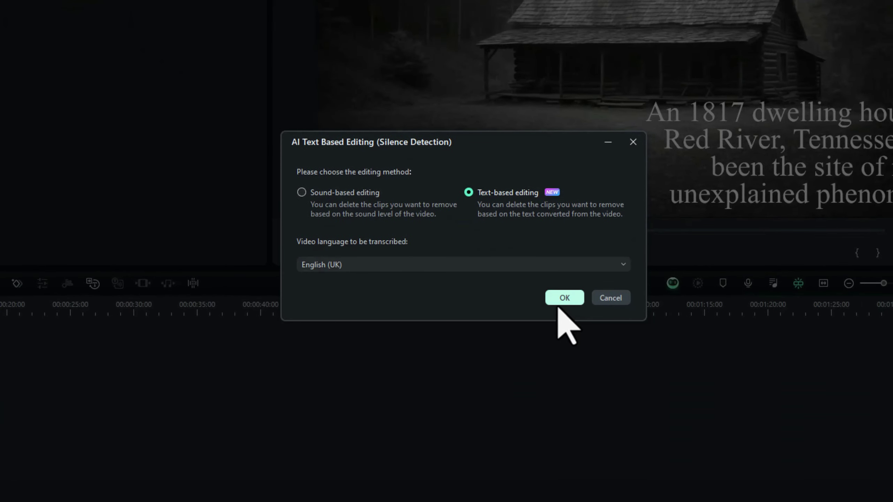
pyautogui.click(564, 299)
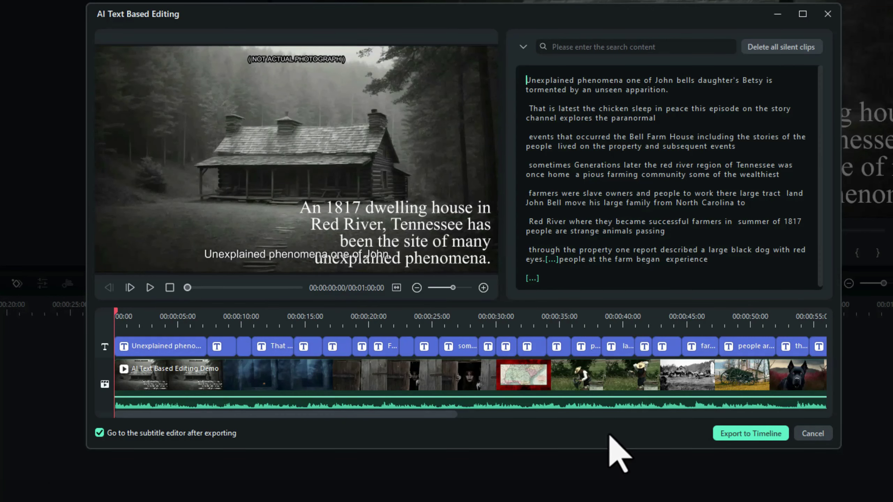
# - Export the transcribed video to the timeline with its subtitles and save the subtitle file
pyautogui.click(765, 439)
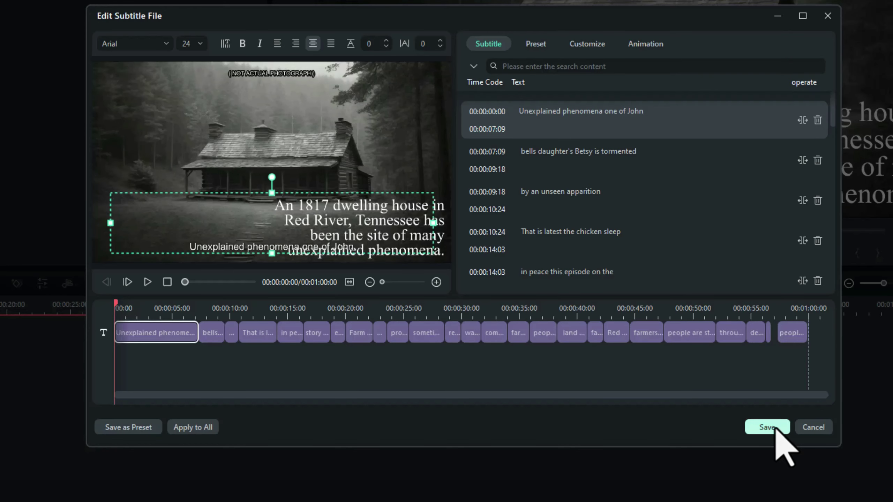
pyautogui.click(769, 427)
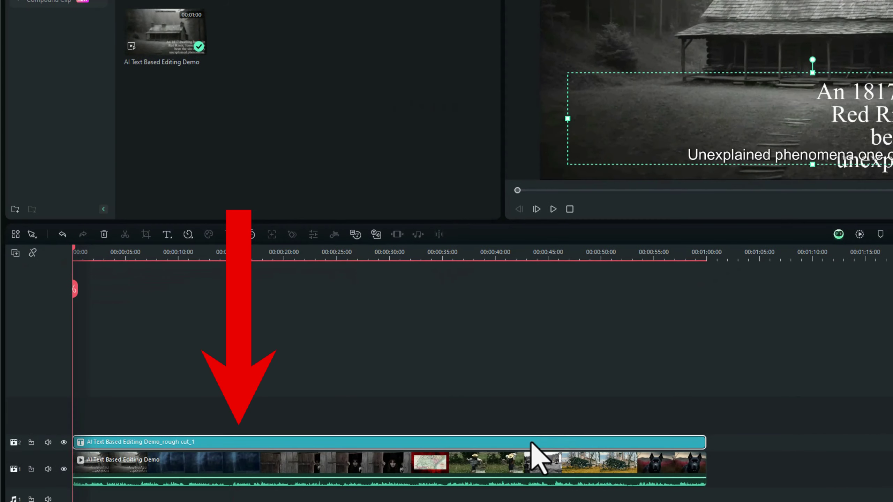
pyautogui.rightClick(234, 443)
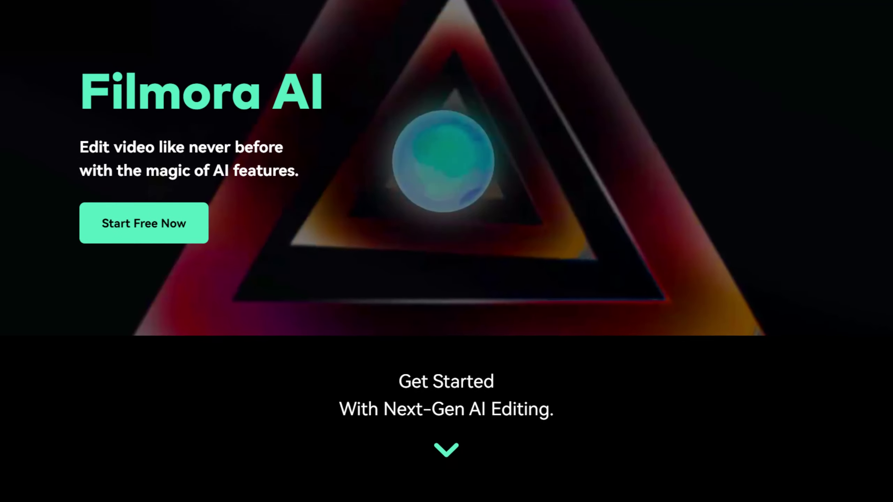
# - Examine the AI Editing Tools on the Filmora AI web page, from AI Copilot Editing through AI Smart Cutout
pyautogui.scroll(-4, 446, 251)
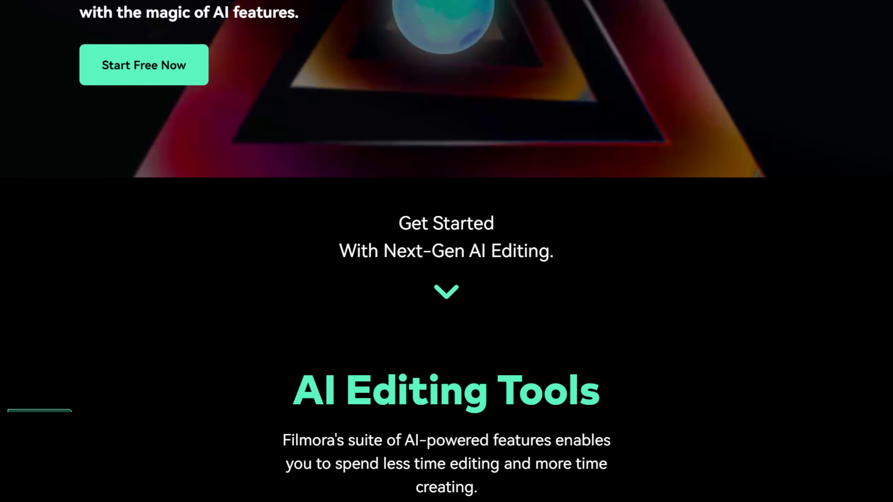
pyautogui.scroll(-8, 447, 251)
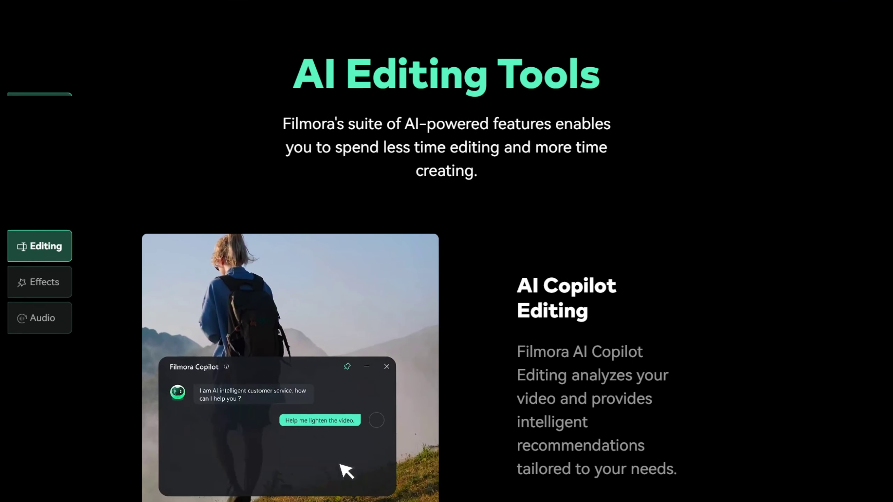
pyautogui.scroll(-8, 446, 251)
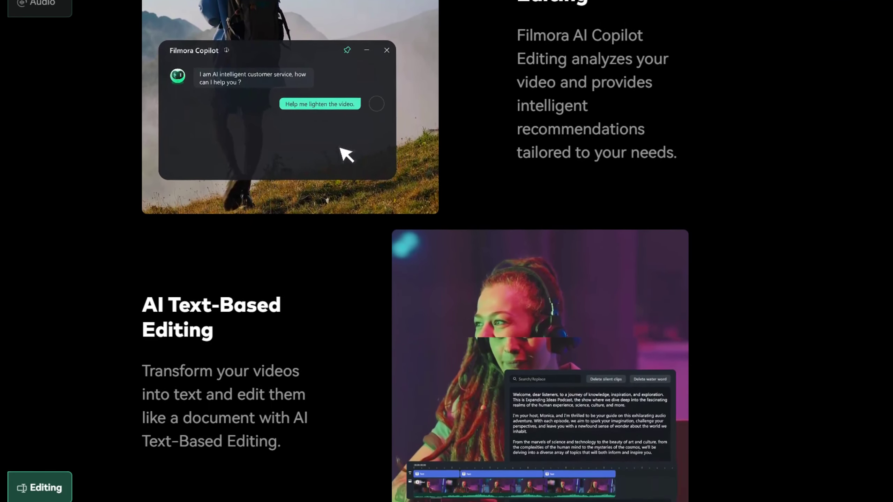
pyautogui.scroll(-8, 446, 251)
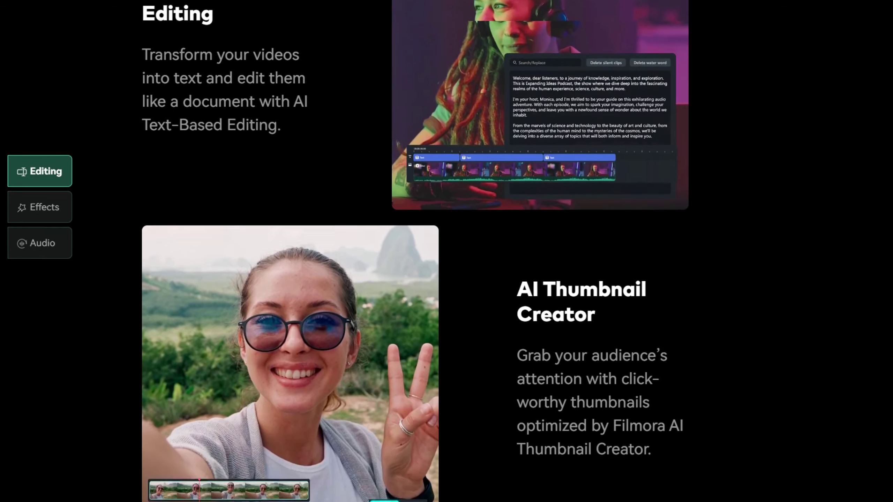
pyautogui.scroll(-8, 447, 251)
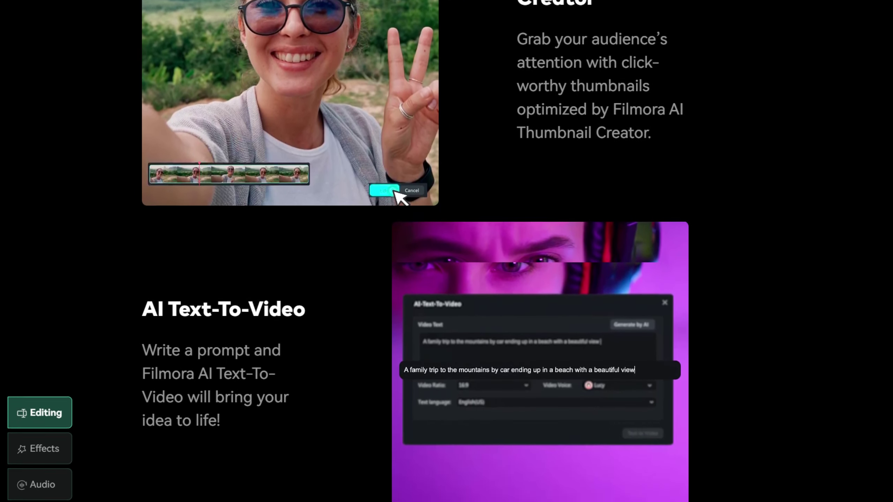
pyautogui.scroll(-8, 446, 251)
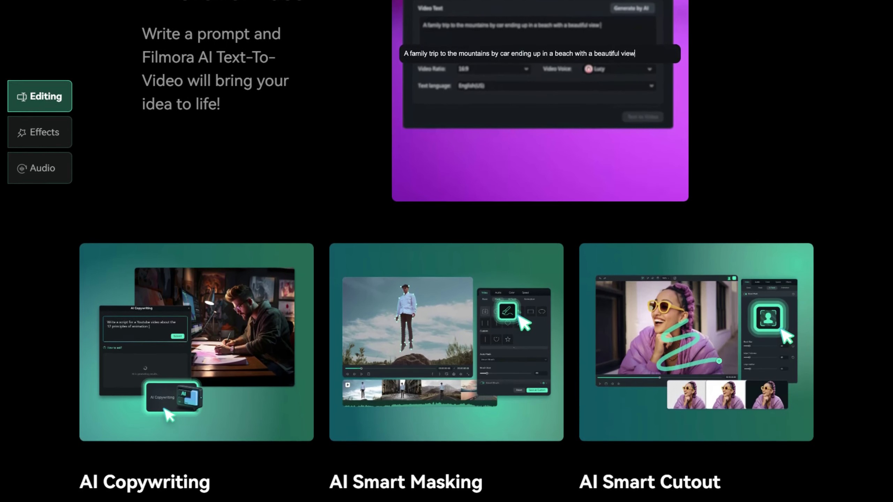
pyautogui.scroll(-6, 447, 251)
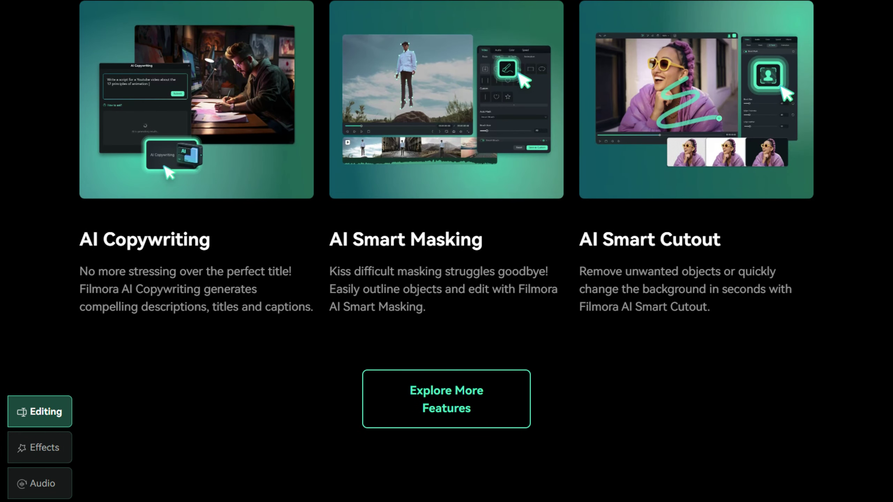